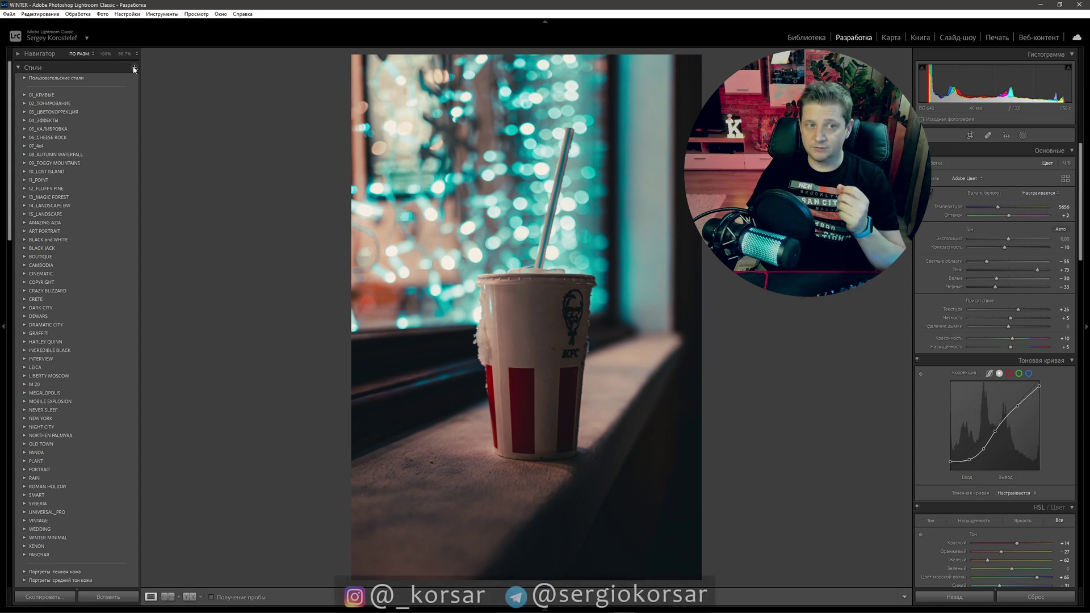
# Step: Copy the SNOW NIGHT preset folder from the desktop onto drive F: (Новый том)
pyautogui.click(134, 68)
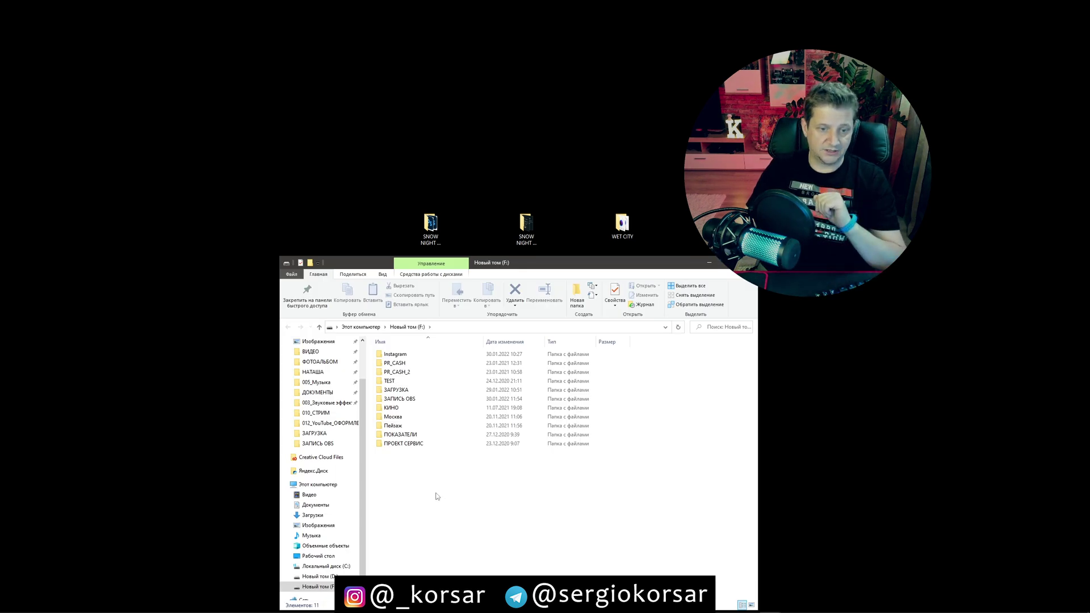
pyautogui.moveTo(429, 224); pyautogui.dragTo(424, 516)
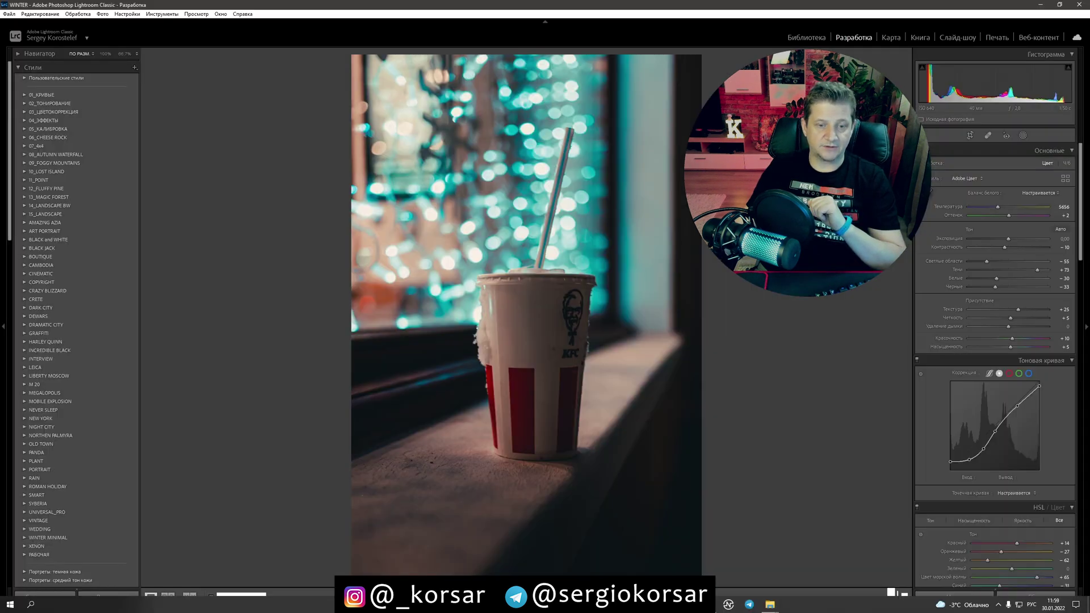
# Step: Import SNC_001–SNC_030 from F:\SNOW NIGHT CITY_XMP through Импорт наборов
pyautogui.click(135, 68)
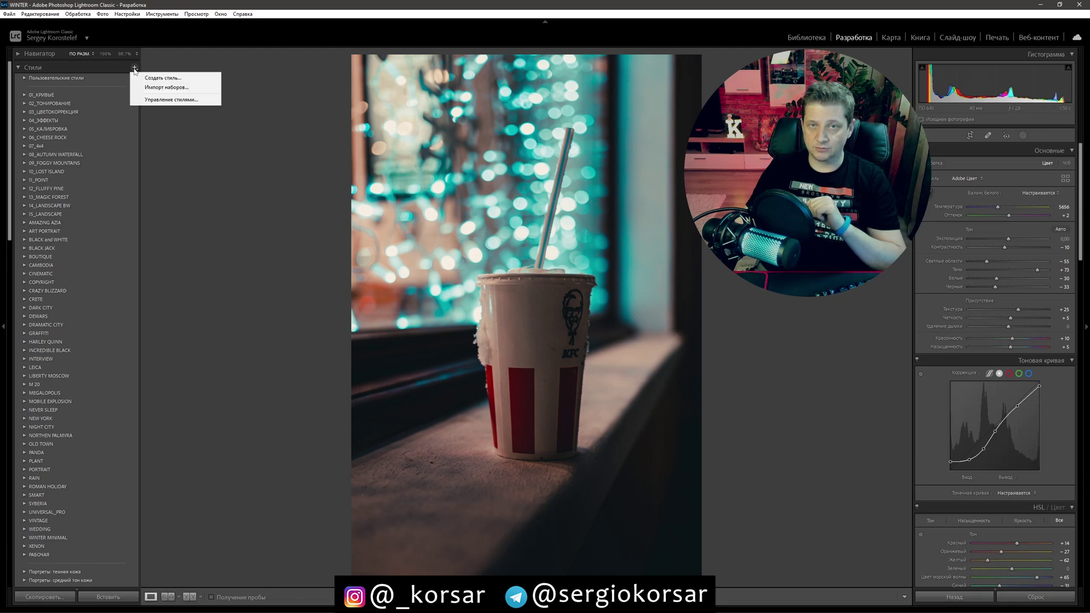
pyautogui.click(165, 87)
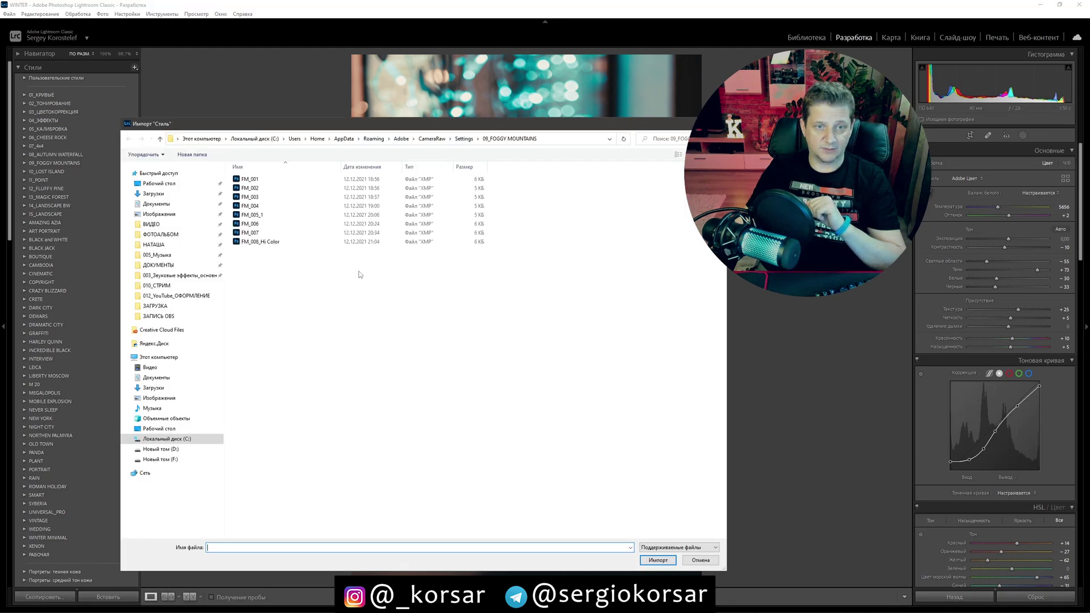
pyautogui.click(160, 459)
pyautogui.click(270, 208)
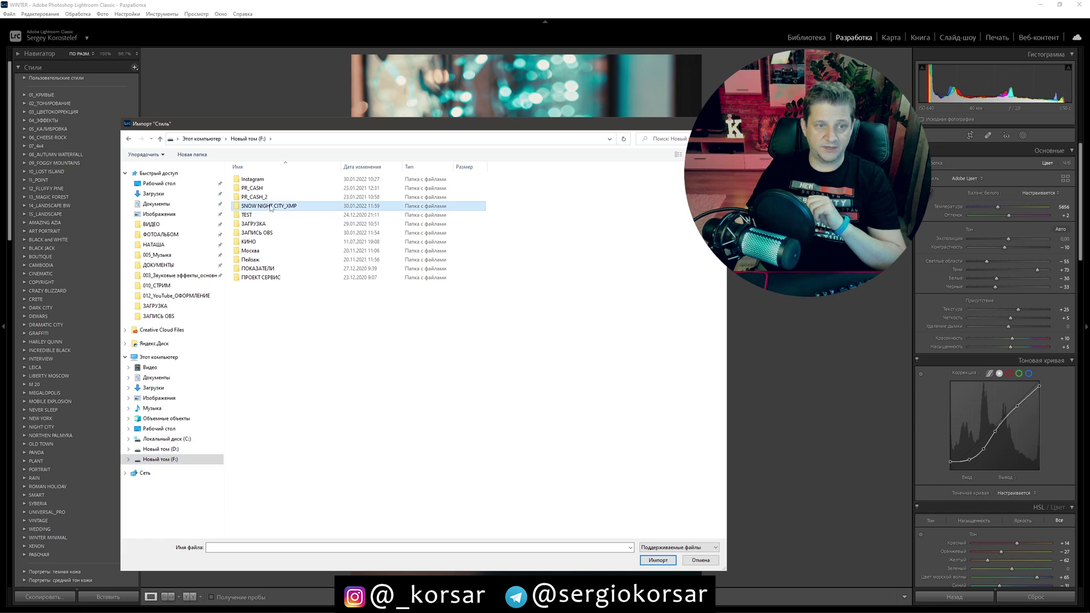
pyautogui.doubleClick(271, 208)
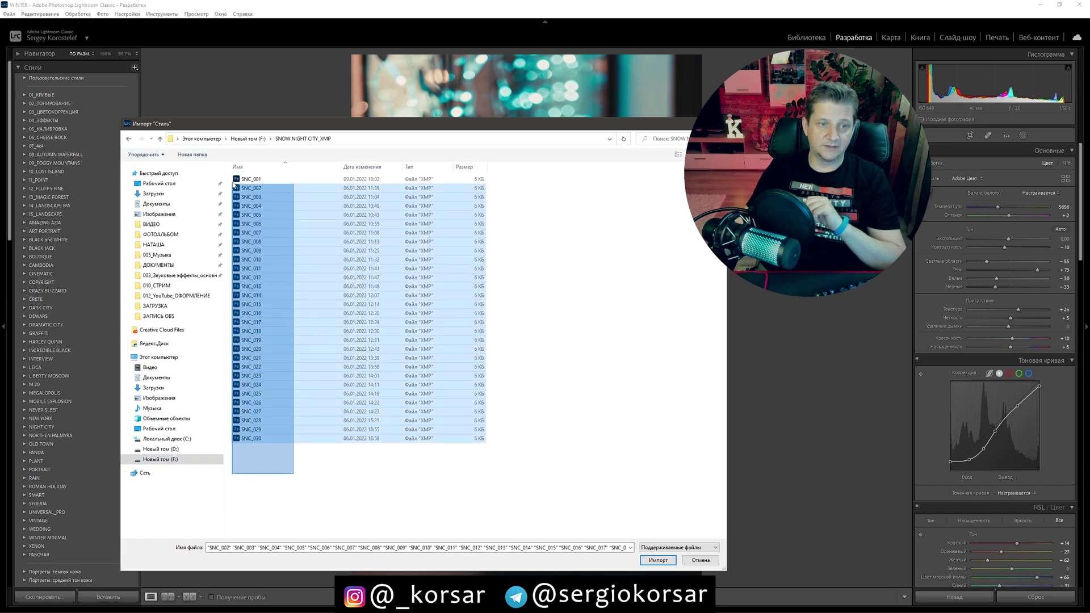
pyautogui.moveTo(228, 272); pyautogui.dragTo(232, 183)
pyautogui.click(659, 560)
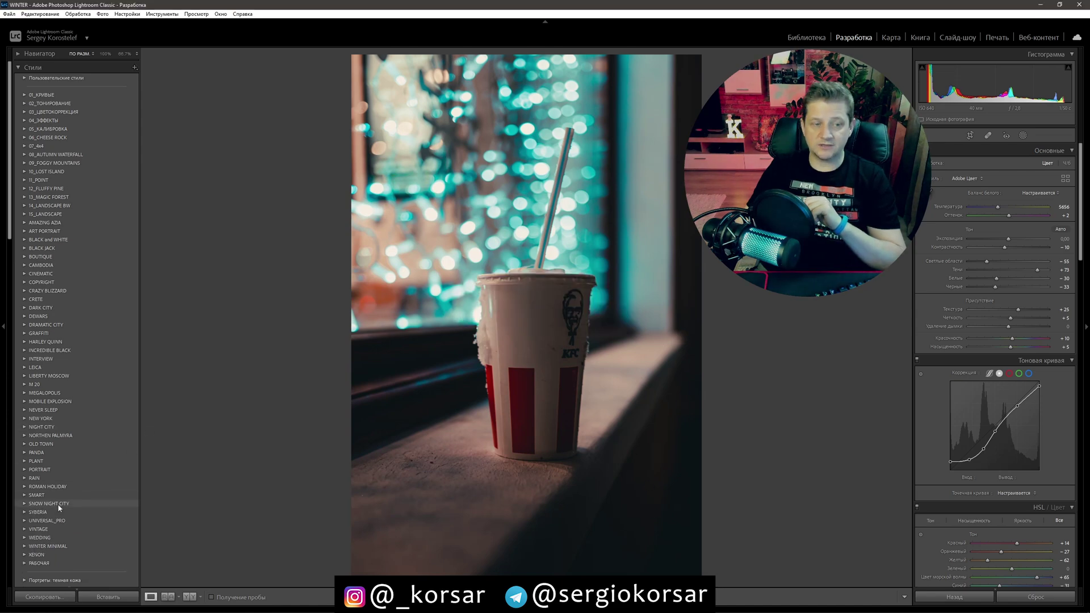
# Step: Expand the SNOW NIGHT CITY group and apply the SNC_013 preset to the photo
pyautogui.click(24, 503)
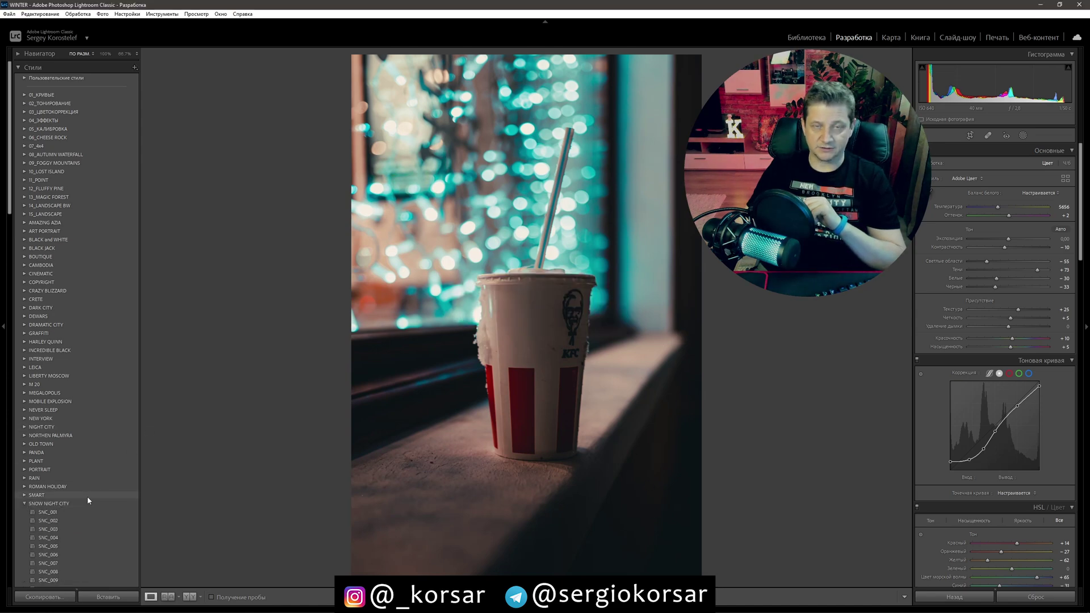
pyautogui.scroll(-4, 89, 501)
pyautogui.scroll(-5, 89, 500)
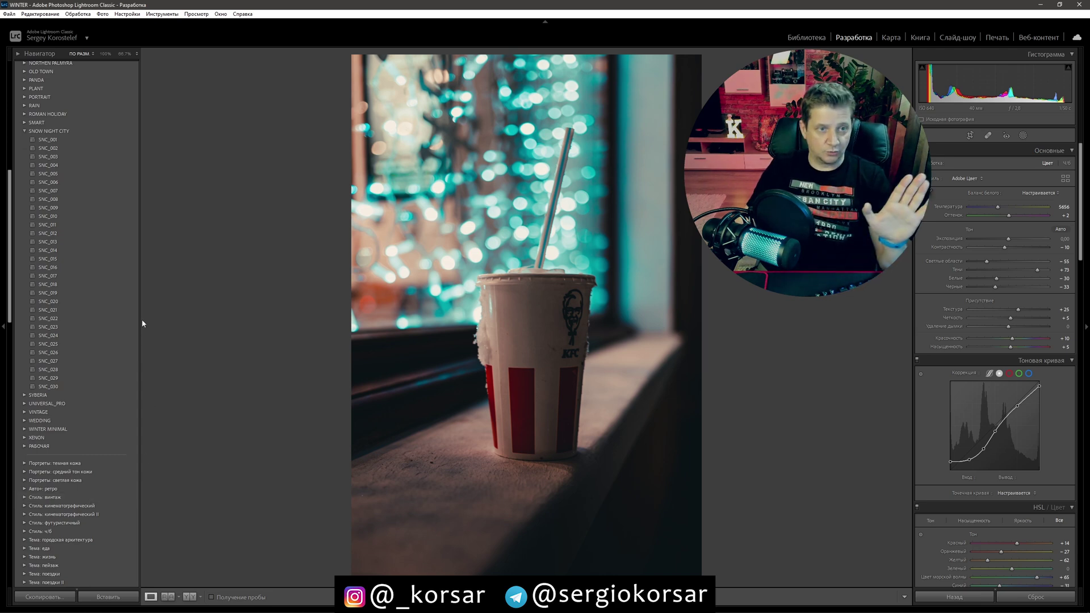
pyautogui.click(48, 241)
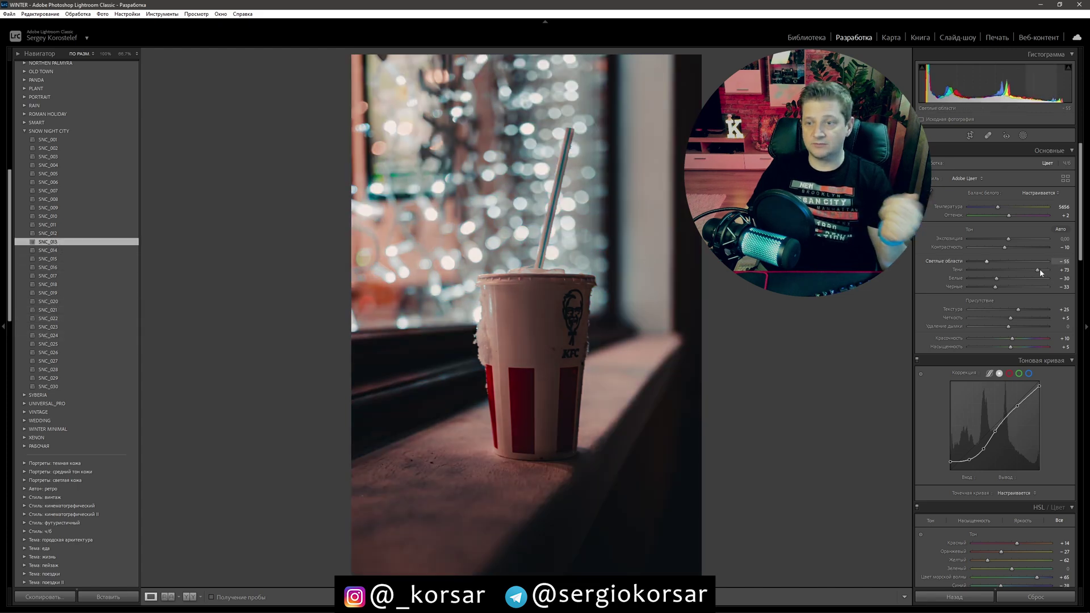
# Step: Set HSL saturation to Red +19 and Blue +21
pyautogui.moveTo(1083, 248); pyautogui.dragTo(1083, 310)
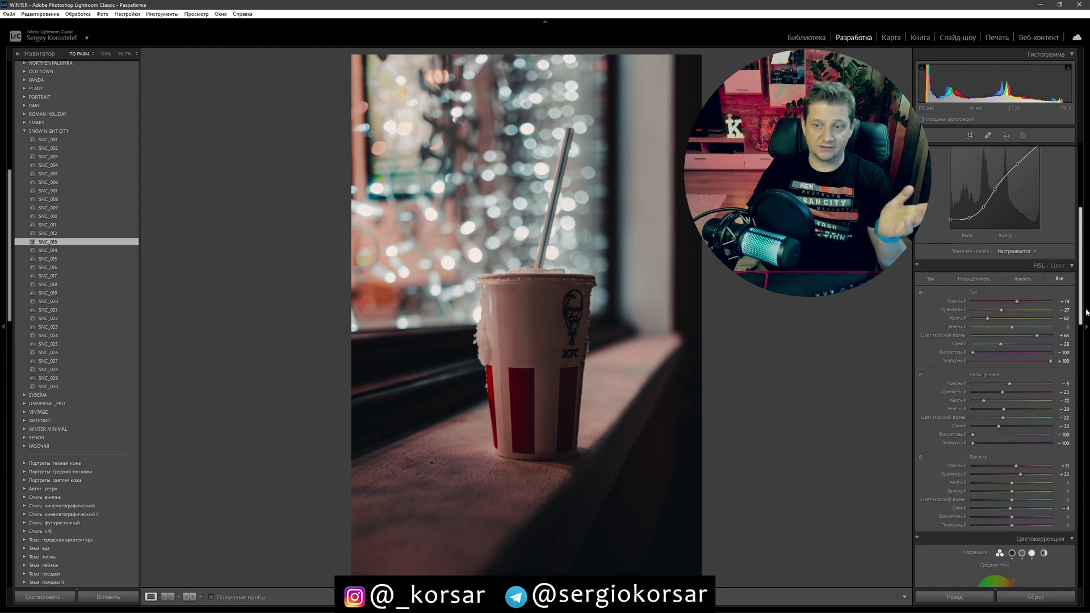
pyautogui.moveTo(1010, 385); pyautogui.dragTo(1019, 385)
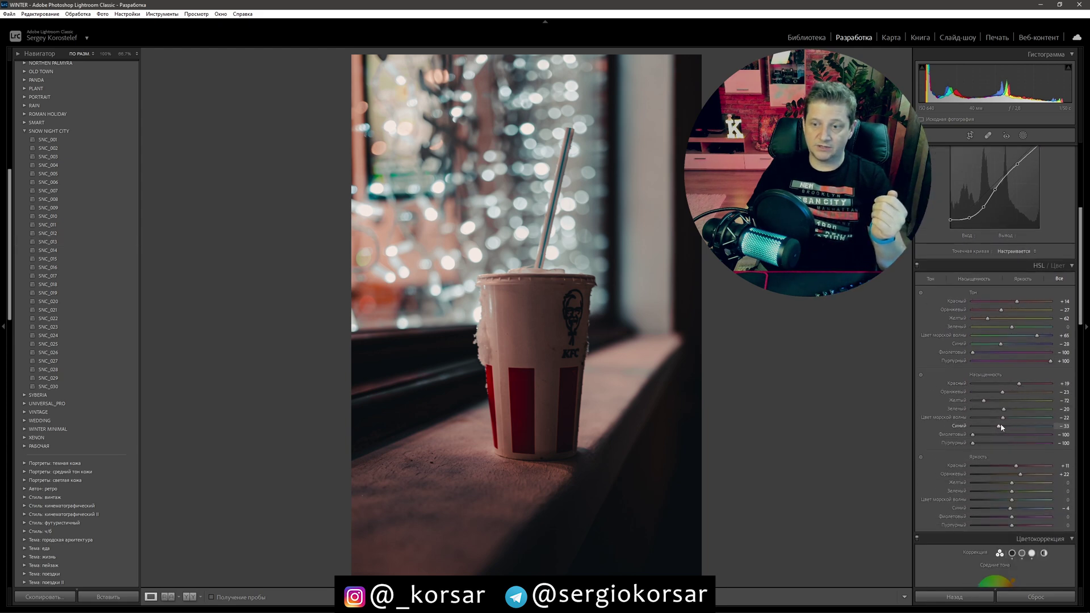
pyautogui.moveTo(999, 426); pyautogui.dragTo(1020, 426)
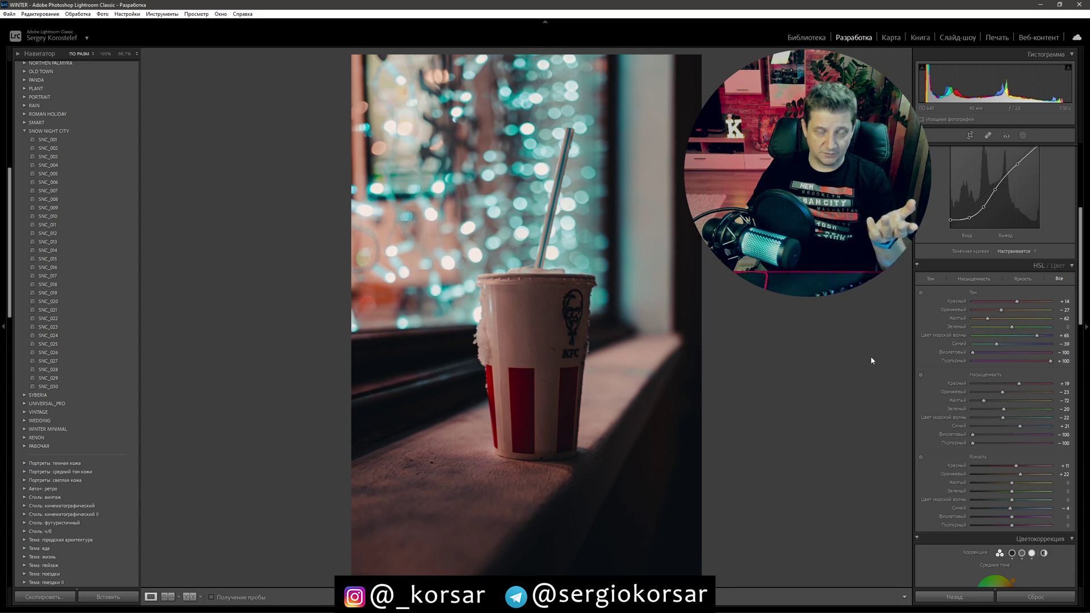
pyautogui.scroll(10, 117, 141)
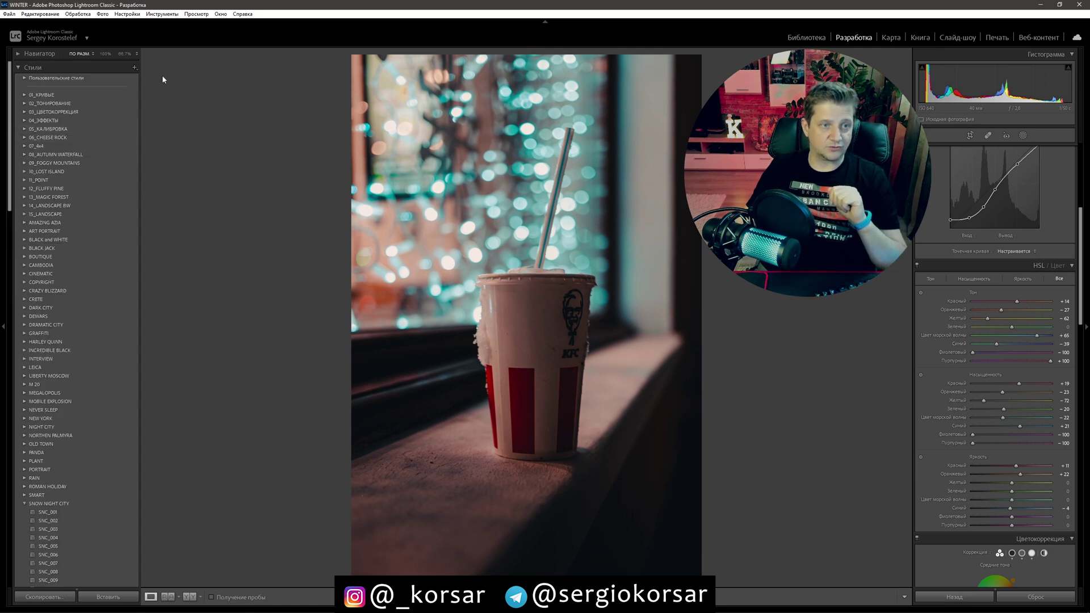
# Step: Save the current edits as preset 'SNC_031' under the SNOW NIGHT CITY group via Создать стиль
pyautogui.click(135, 69)
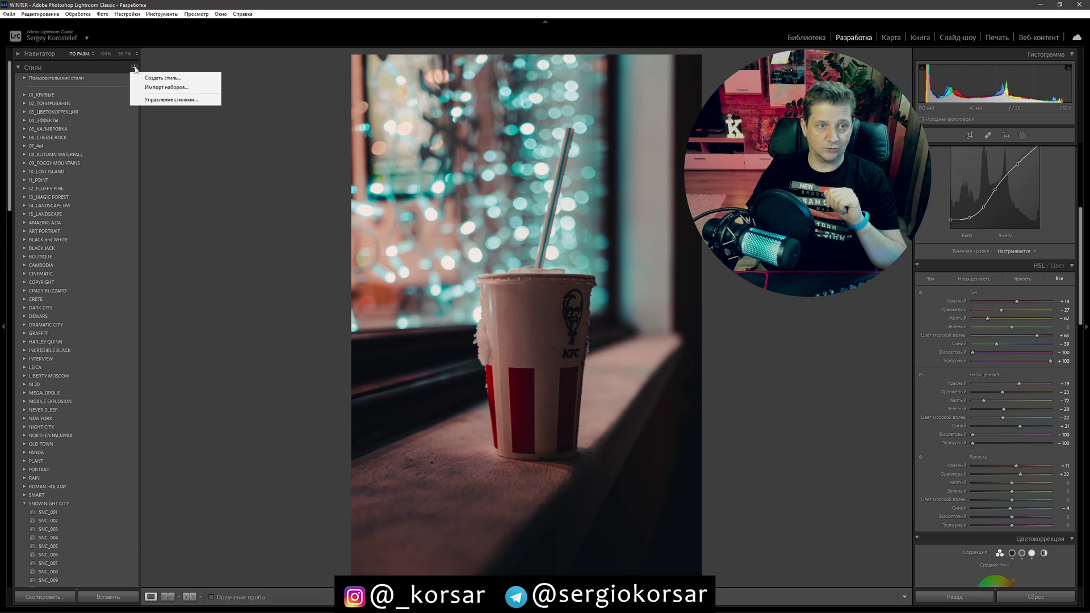
pyautogui.click(187, 80)
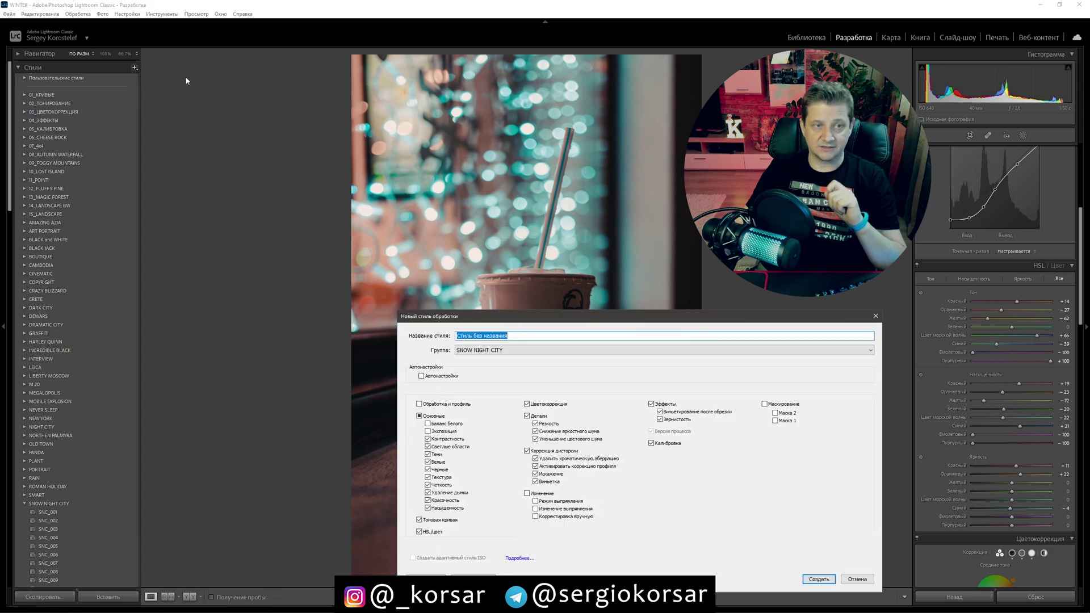
pyautogui.click(511, 350)
pyautogui.click(509, 529)
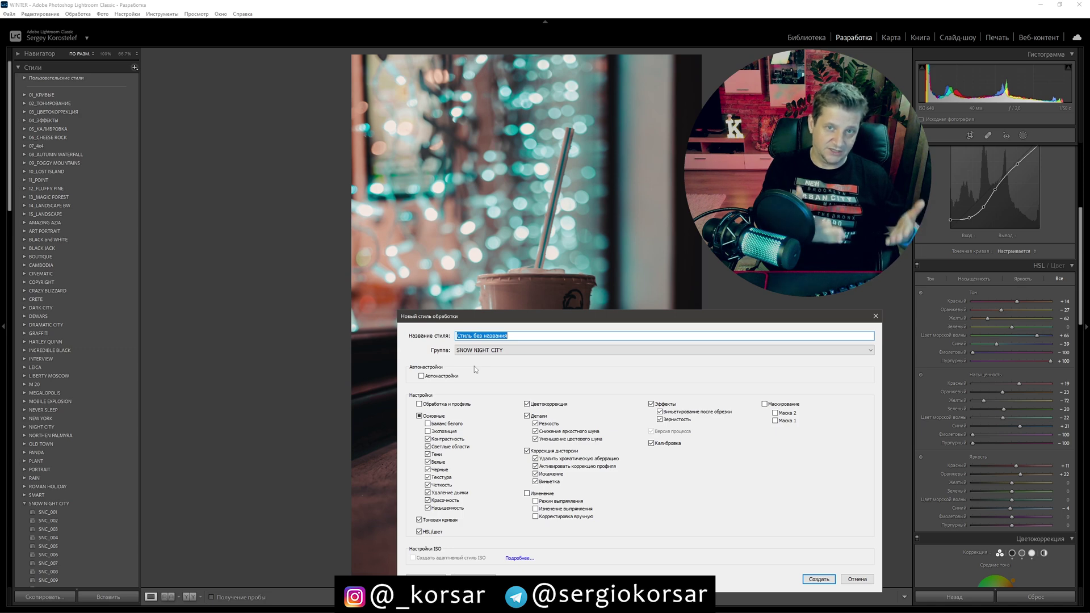
pyautogui.write('SNC_031')
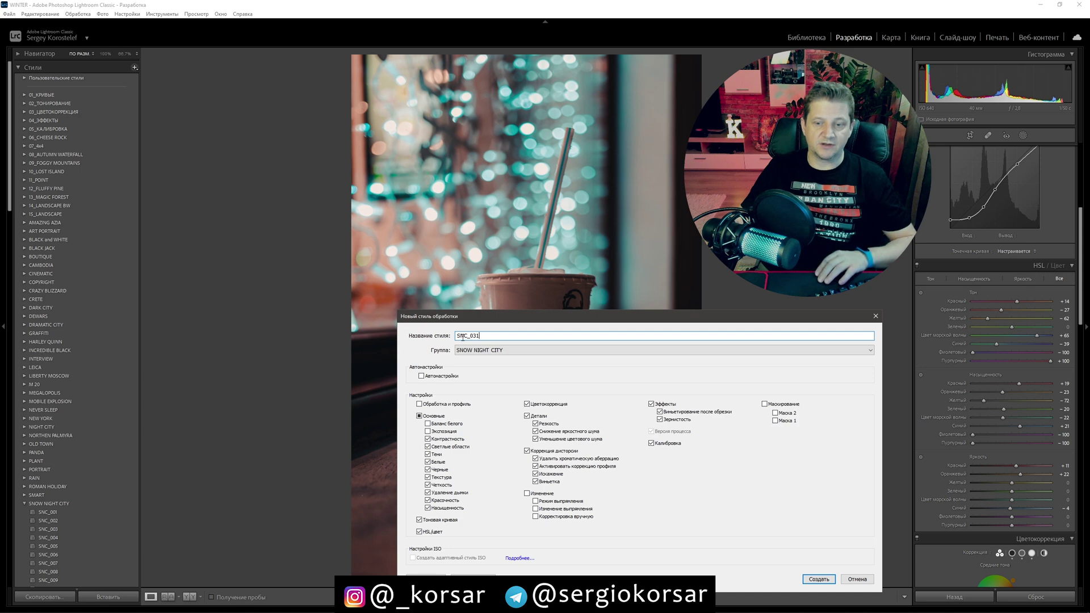
pyautogui.click(819, 579)
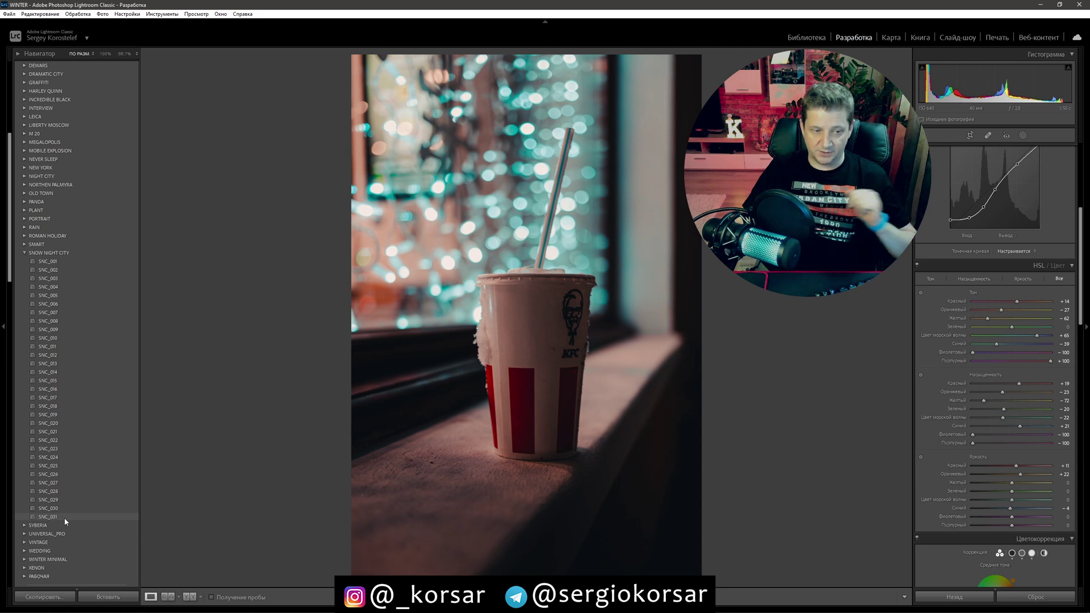
# Step: Reveal the SNC_031 preset file in Explorer using Показать в обозревателе
pyautogui.click(58, 517)
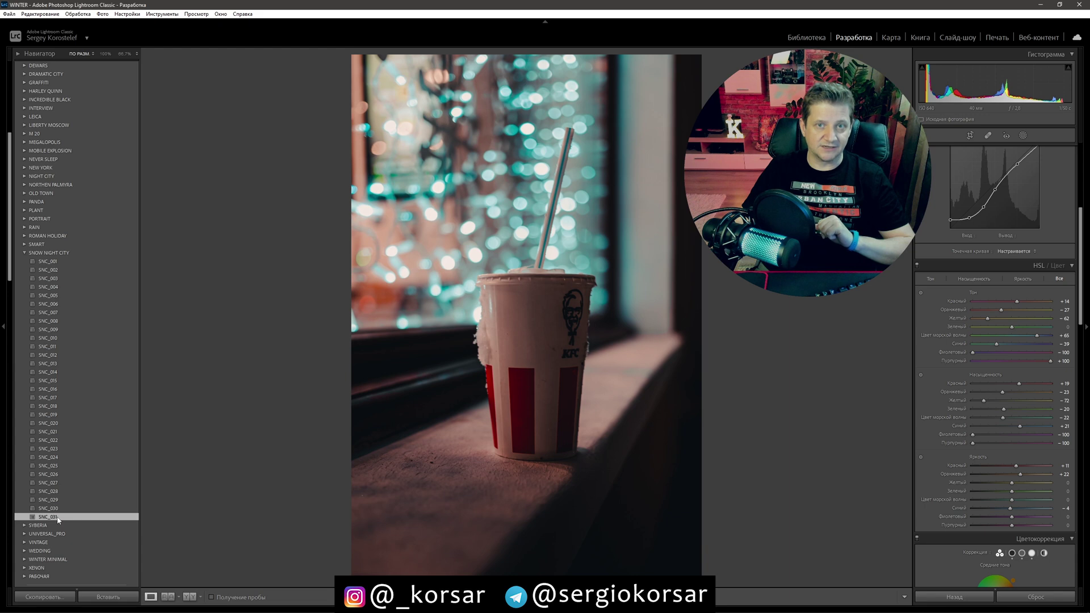
pyautogui.rightClick(59, 520)
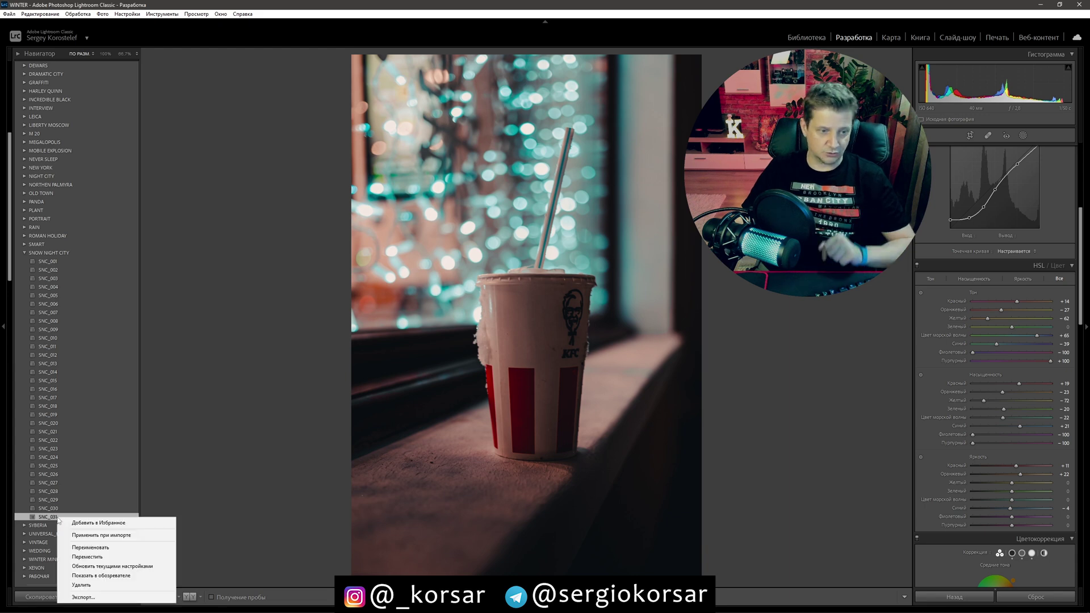
pyautogui.click(133, 577)
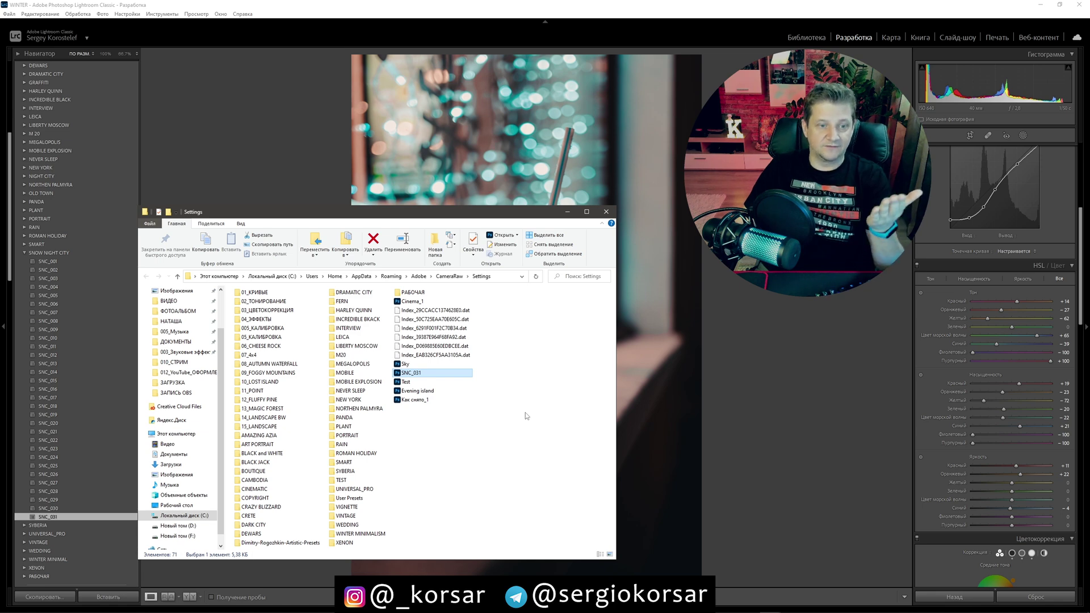
# Step: Check the Settings folder's full path, select the SNC_031 file, and close that Explorer window
pyautogui.click(521, 276)
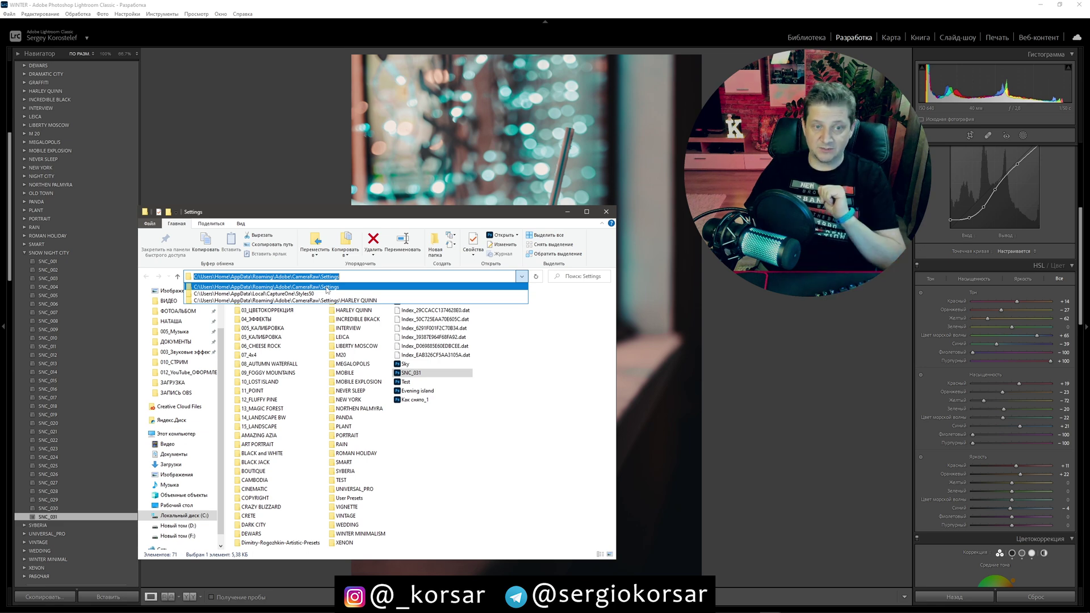
pyautogui.click(327, 287)
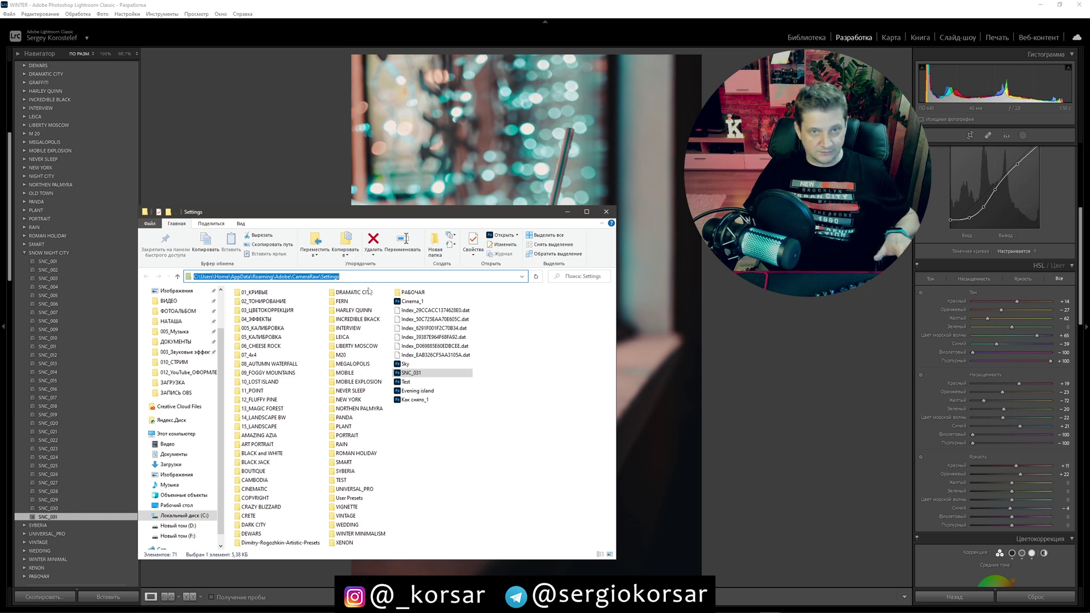
pyautogui.click(415, 373)
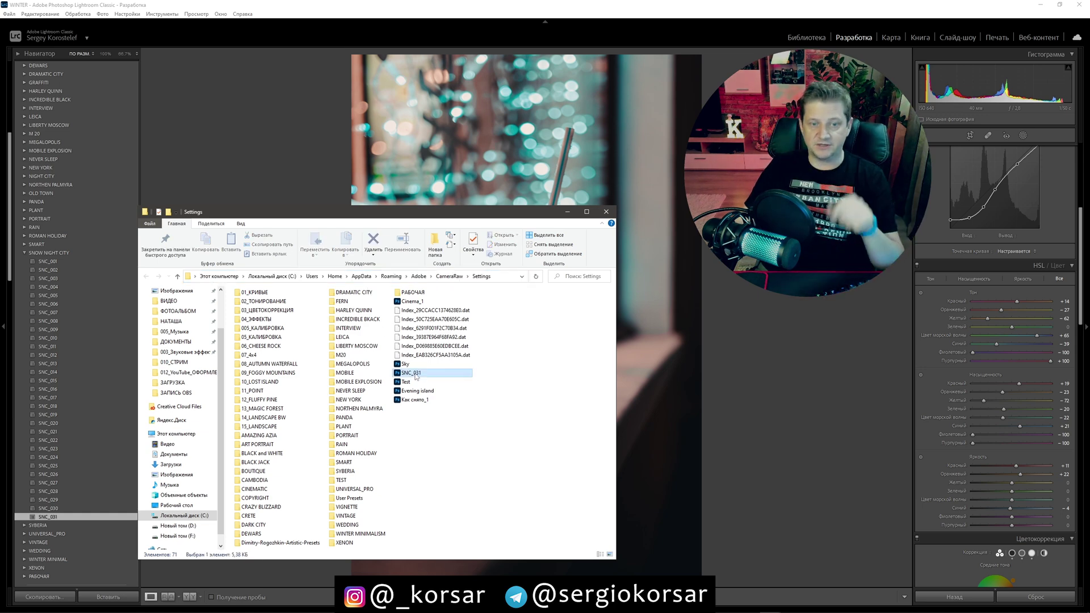
pyautogui.click(61, 257)
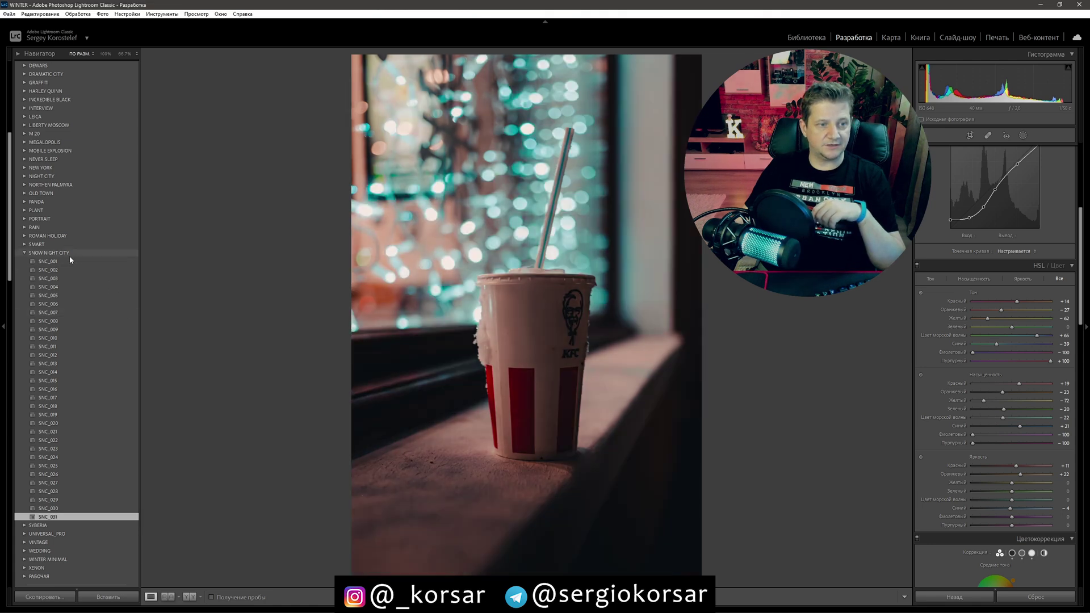
# Step: Permanently delete the SNOW NIGHT CITY preset group from Lightroom
pyautogui.rightClick(61, 257)
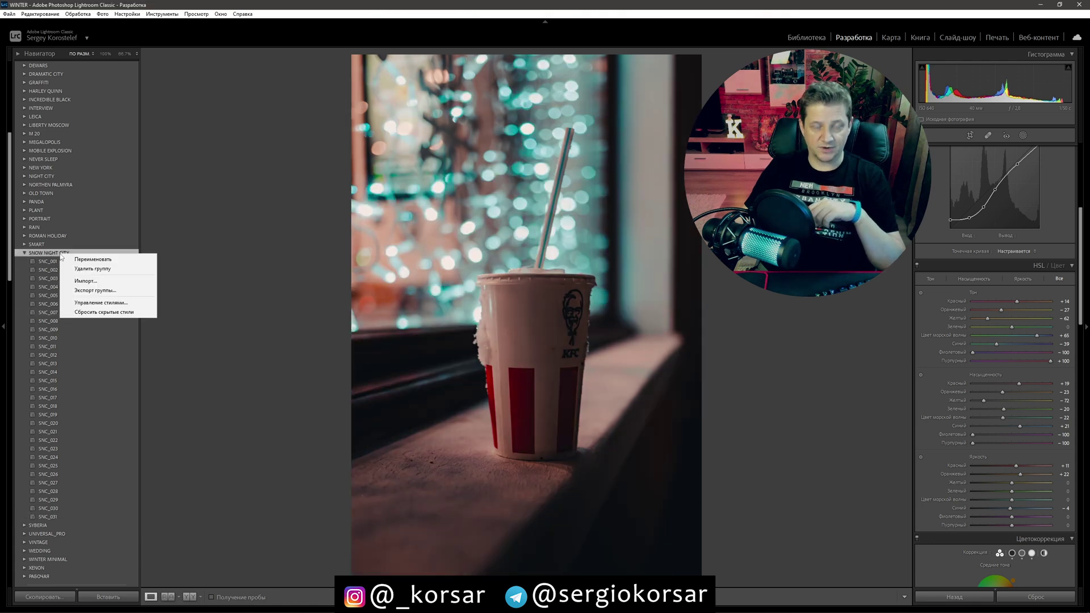
pyautogui.click(93, 268)
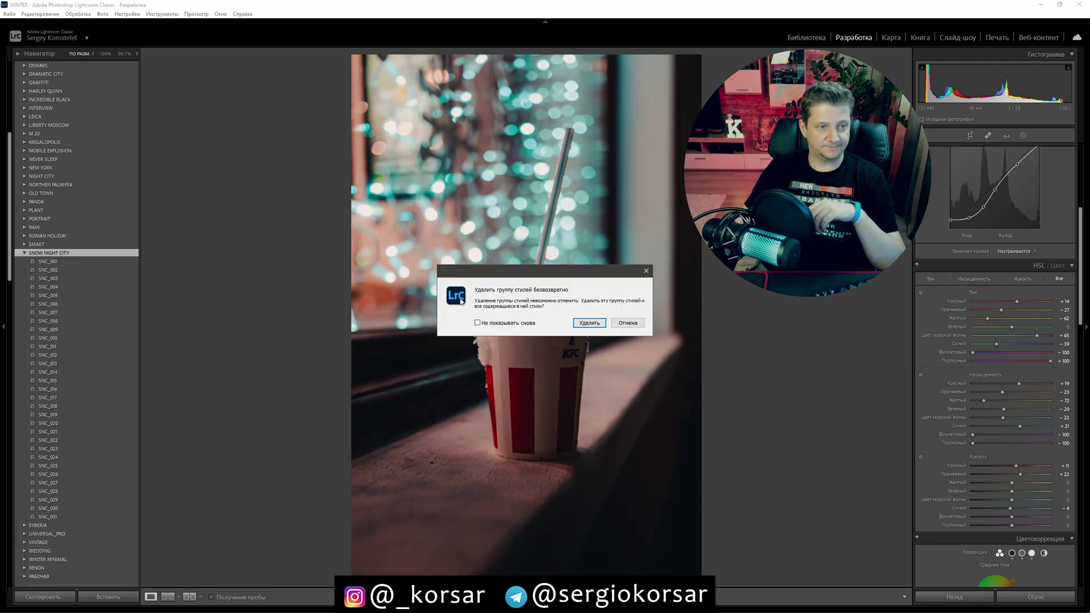
pyautogui.click(600, 327)
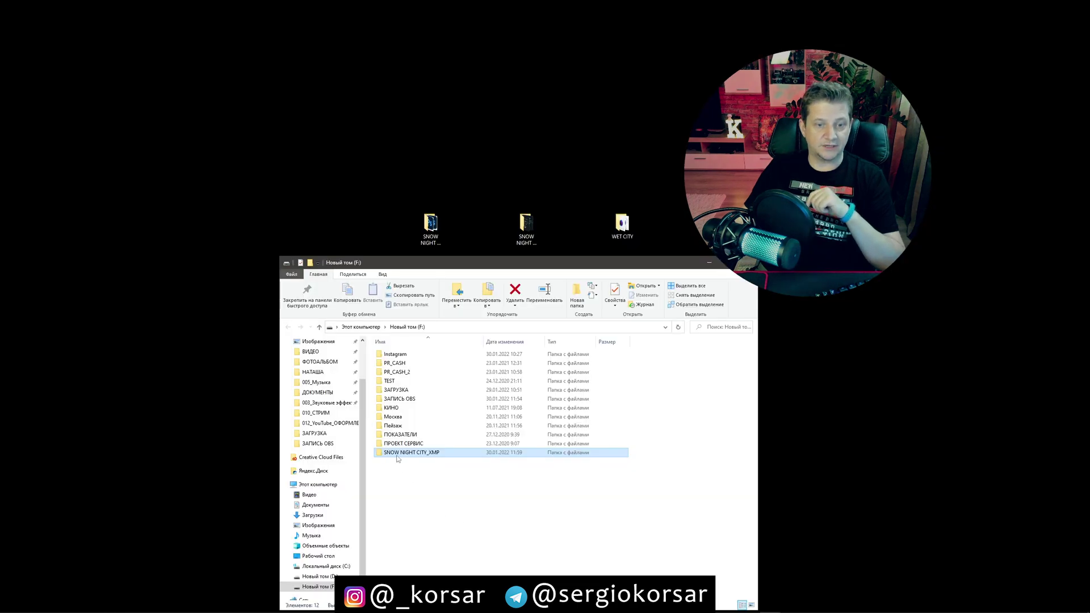
# Step: Delete the F: copy, go to the CameraRaw Settings path, and move the SNOW NIGHT folder there
pyautogui.press('Delete')
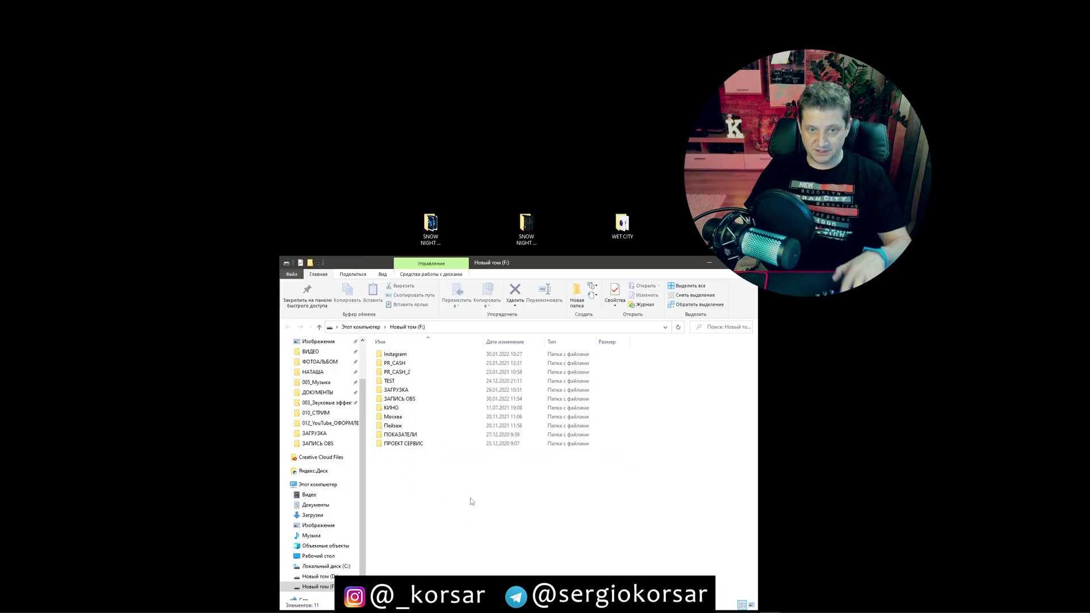
pyautogui.click(450, 330)
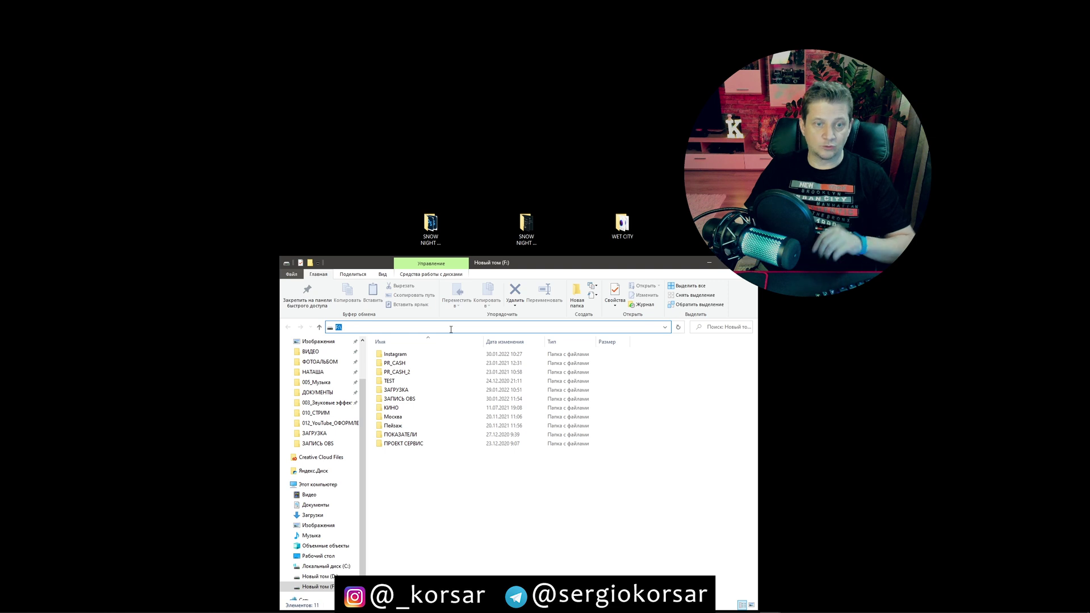
pyautogui.hotkey('ctrl', 'v')
pyautogui.press('Return')
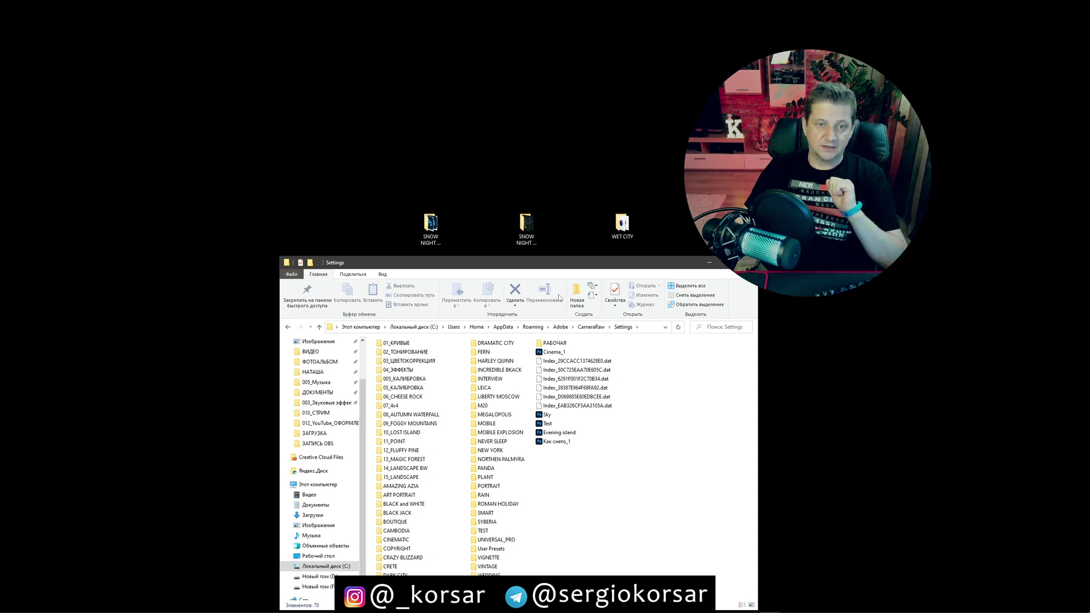
pyautogui.moveTo(429, 224); pyautogui.dragTo(591, 498)
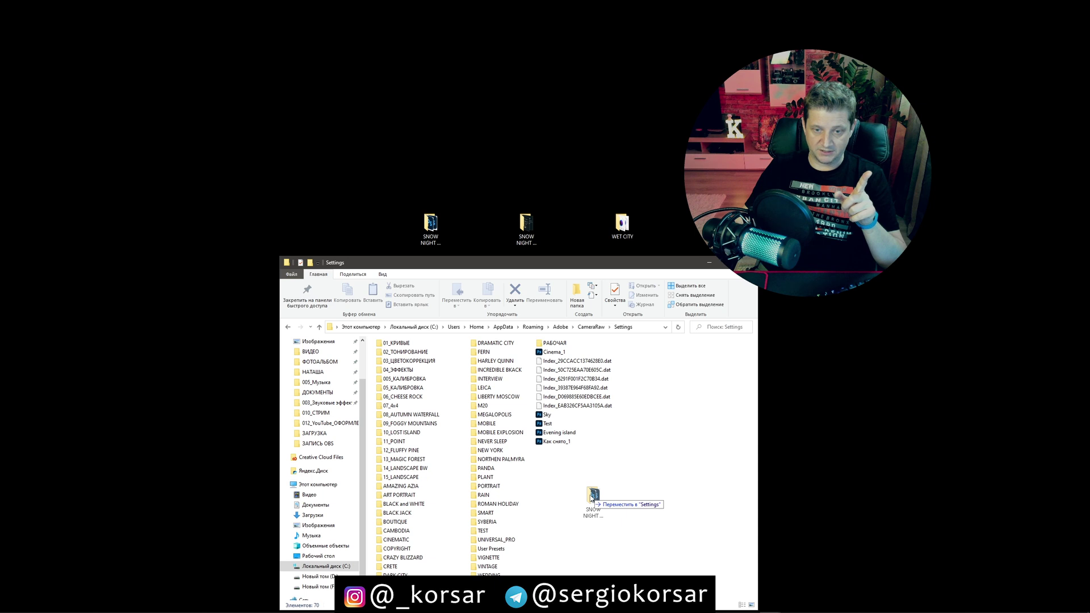
pyautogui.moveTo(590, 498); pyautogui.dragTo(590, 498)
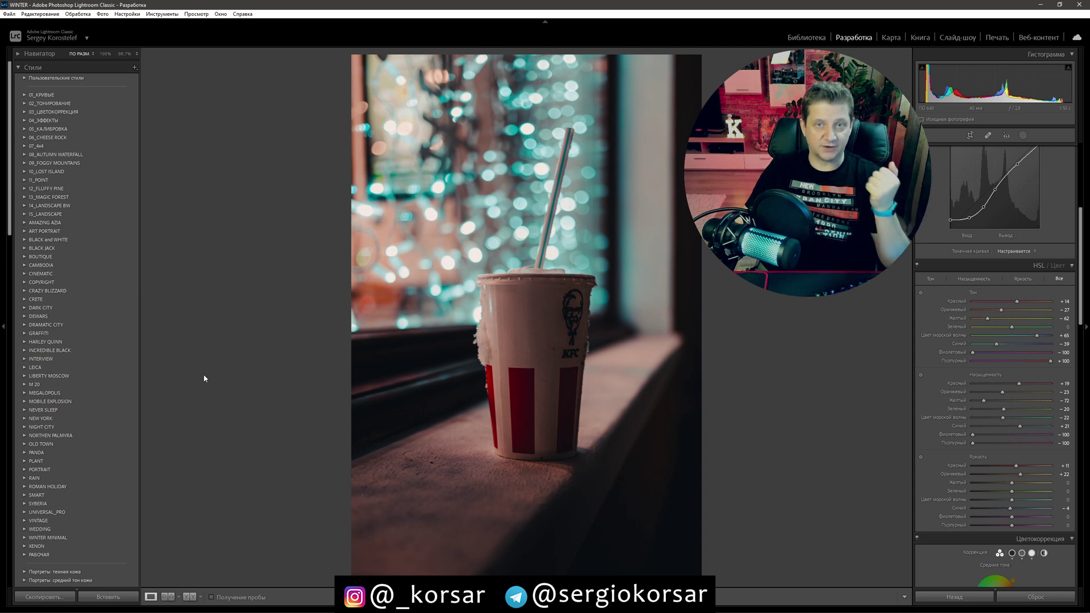
# Step: Minimize and restore Lightroom, then confirm SNOW NIGHT CITY is listed and collapse it
pyautogui.click(1080, 5)
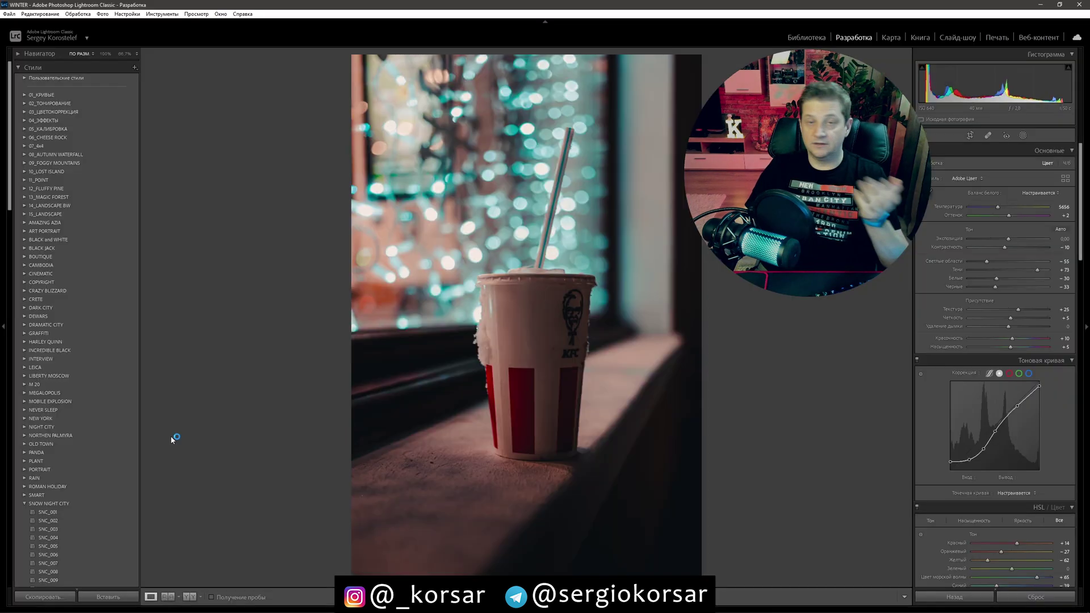
pyautogui.scroll(5, 108, 433)
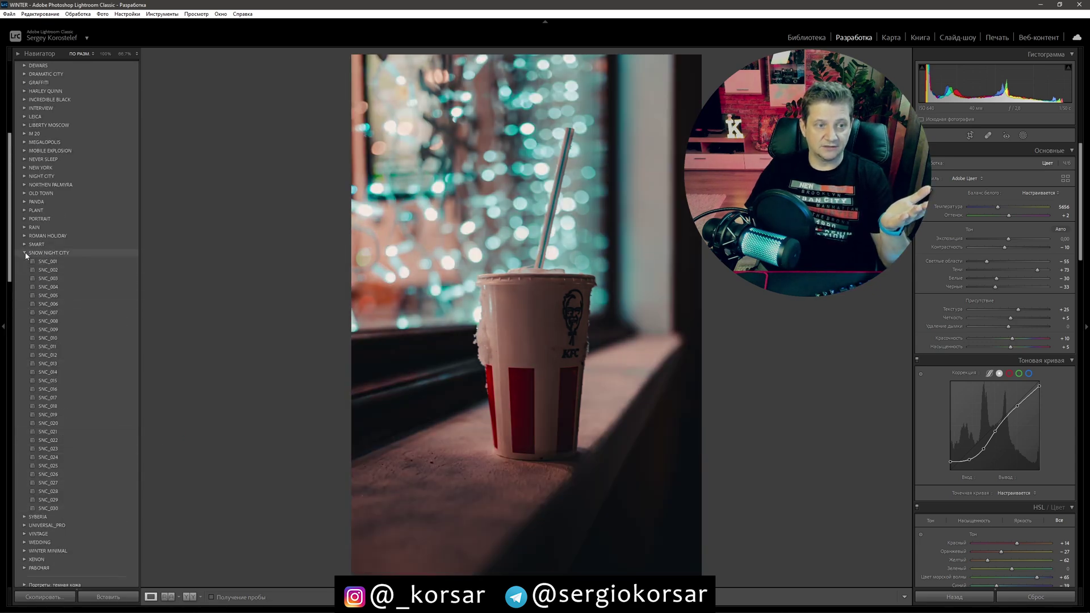
pyautogui.click(24, 253)
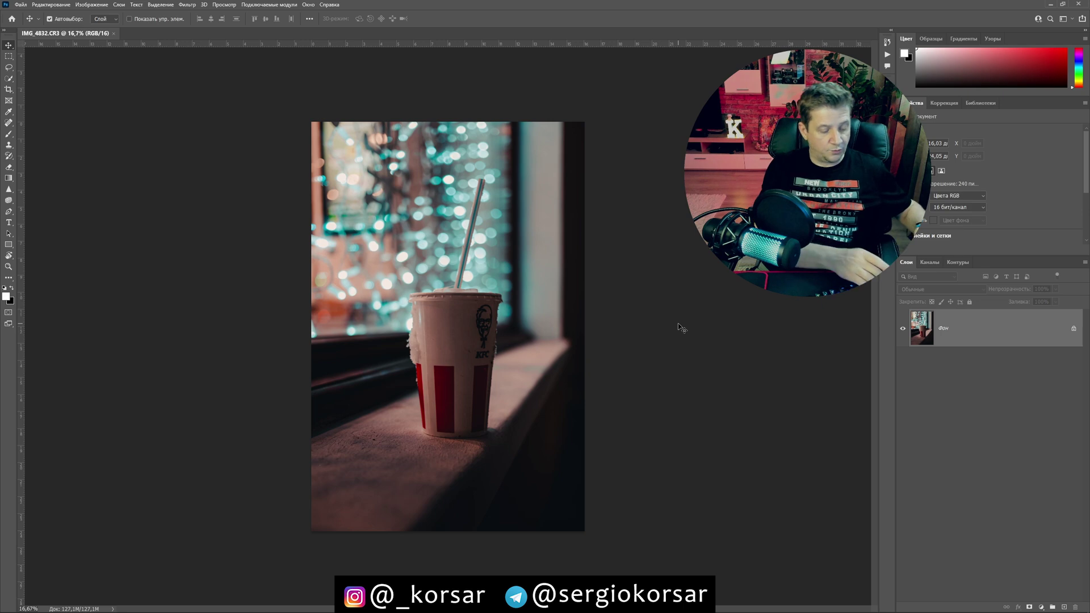
# Step: Duplicate the photo layer and apply Filter > Camera Raw Filter to it
pyautogui.hotkey('ctrl', 'j')
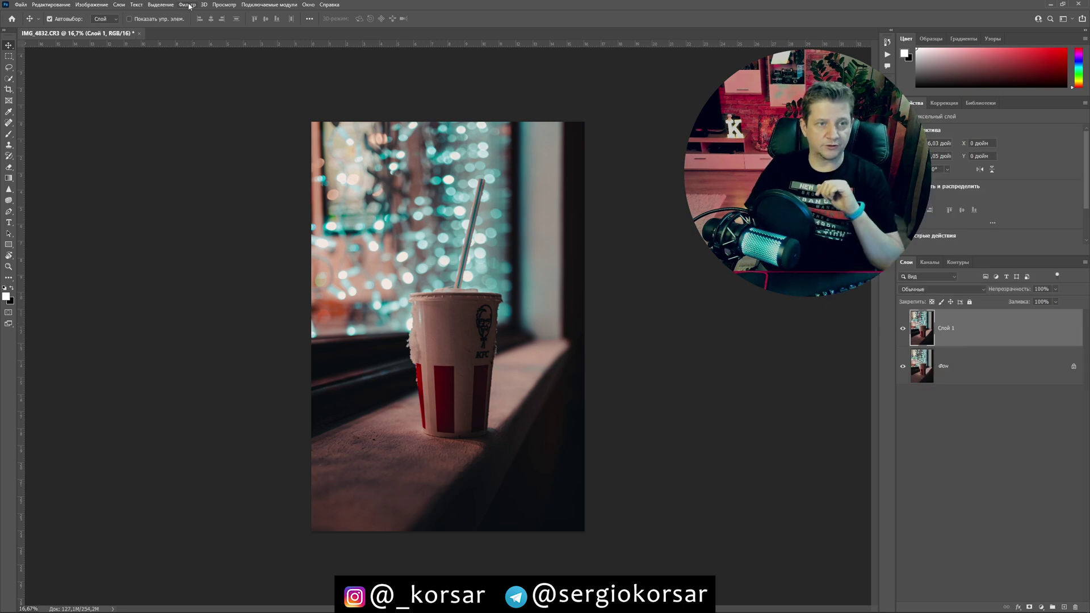
pyautogui.click(187, 5)
pyautogui.click(226, 67)
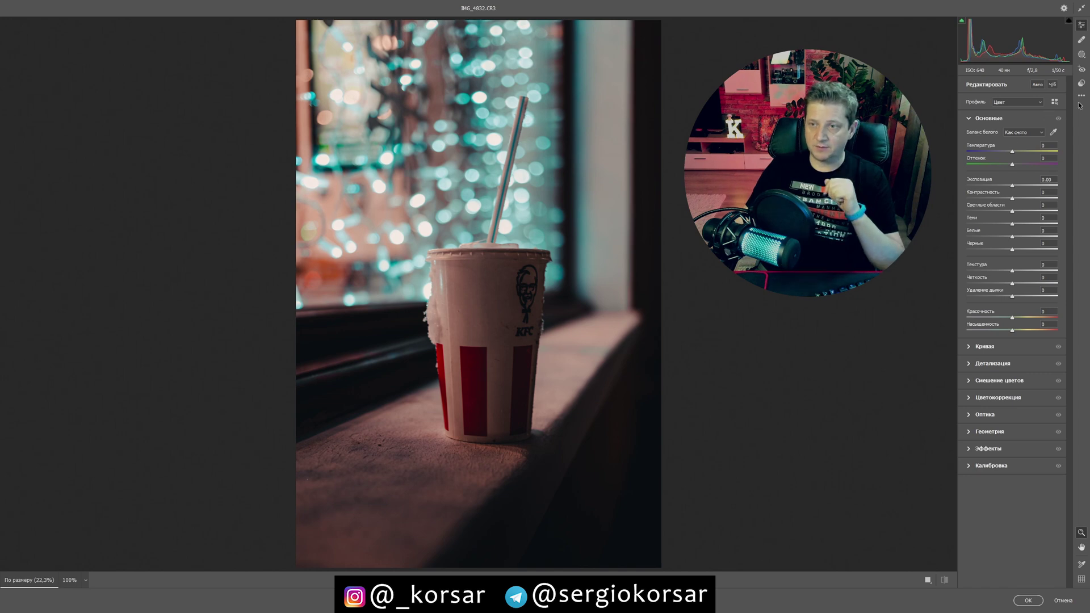
# Step: Find the SNOW NIGHT CITY group in Camera Raw's presets panel, expand it, then collapse it
pyautogui.click(1081, 83)
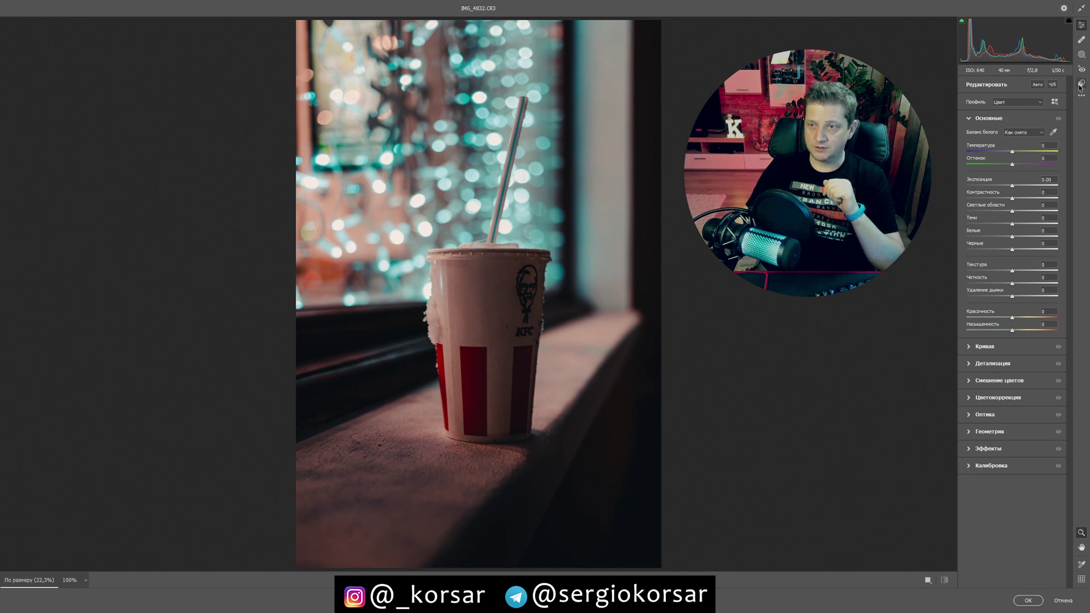
pyautogui.moveTo(1077, 271); pyautogui.dragTo(1079, 357)
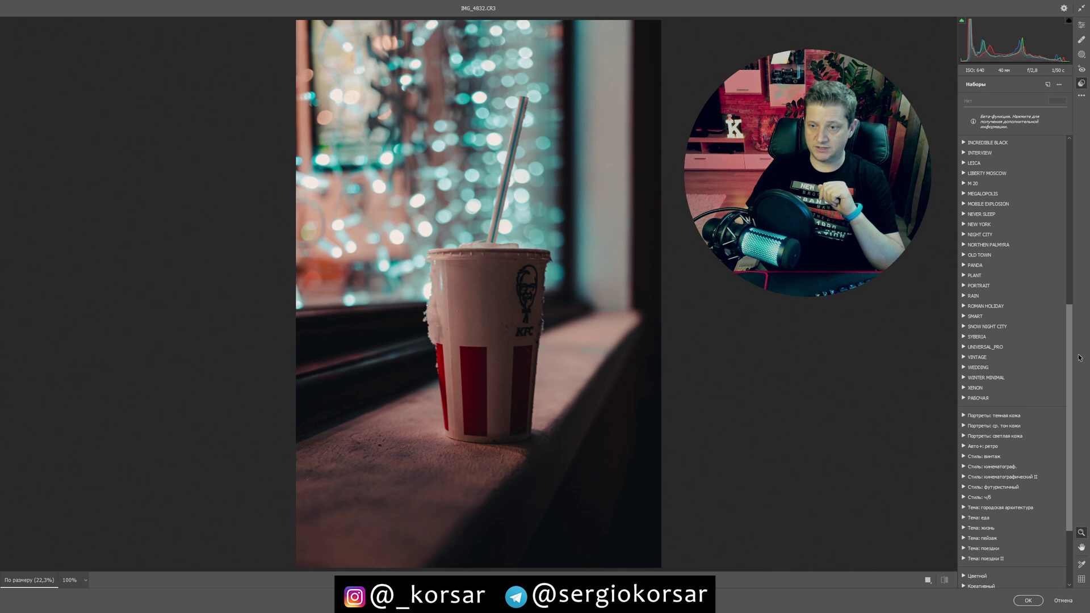
pyautogui.click(964, 328)
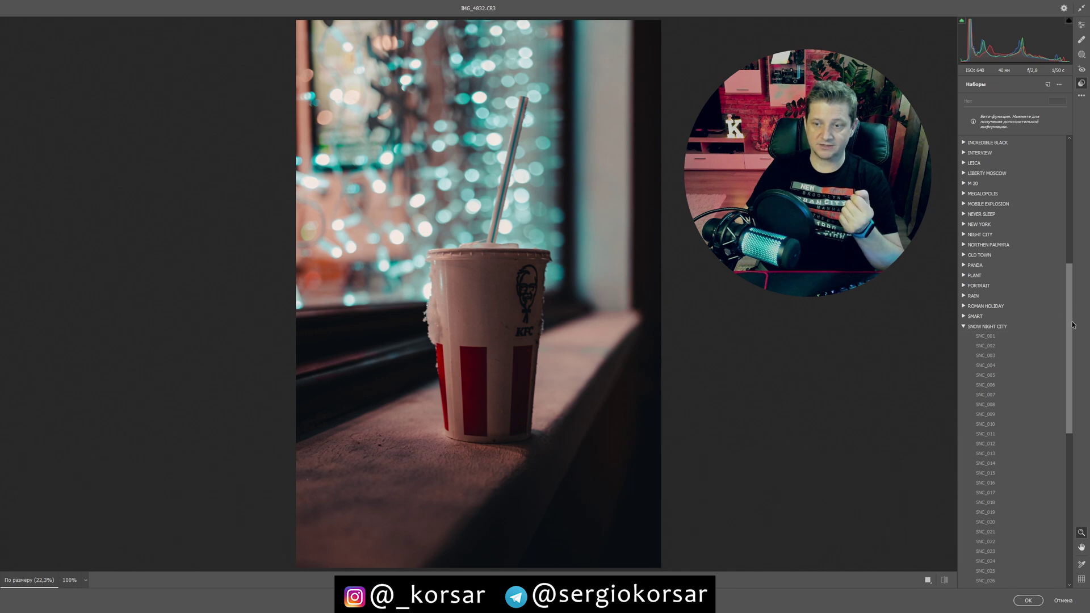
pyautogui.moveTo(1073, 325); pyautogui.dragTo(1073, 363)
pyautogui.click(987, 298)
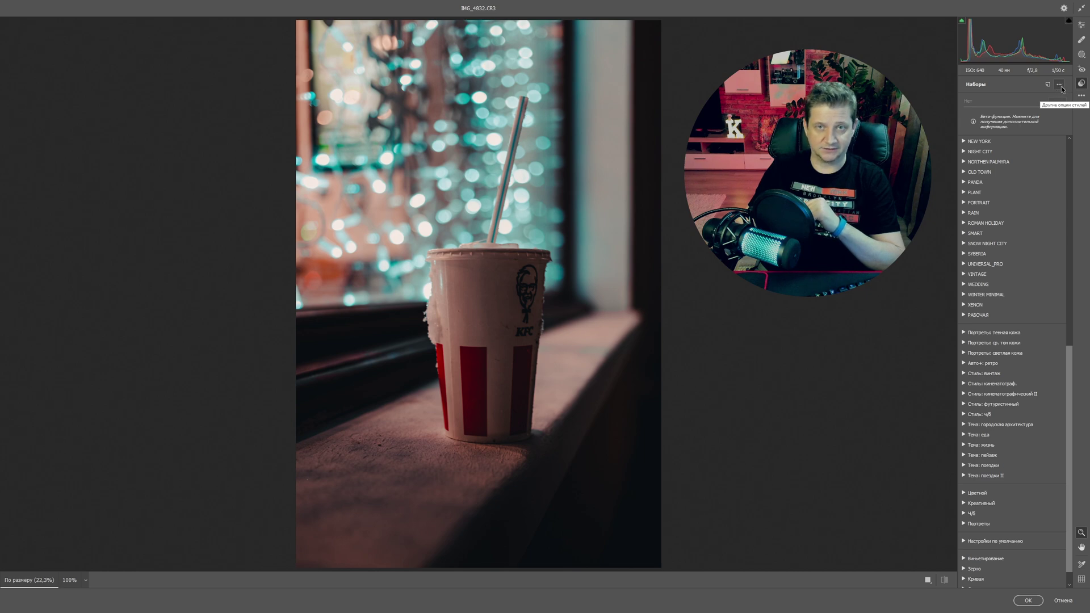
# Step: Open Manage Presets from a preset group's menu and move the manager dialog off the photo
pyautogui.click(1059, 85)
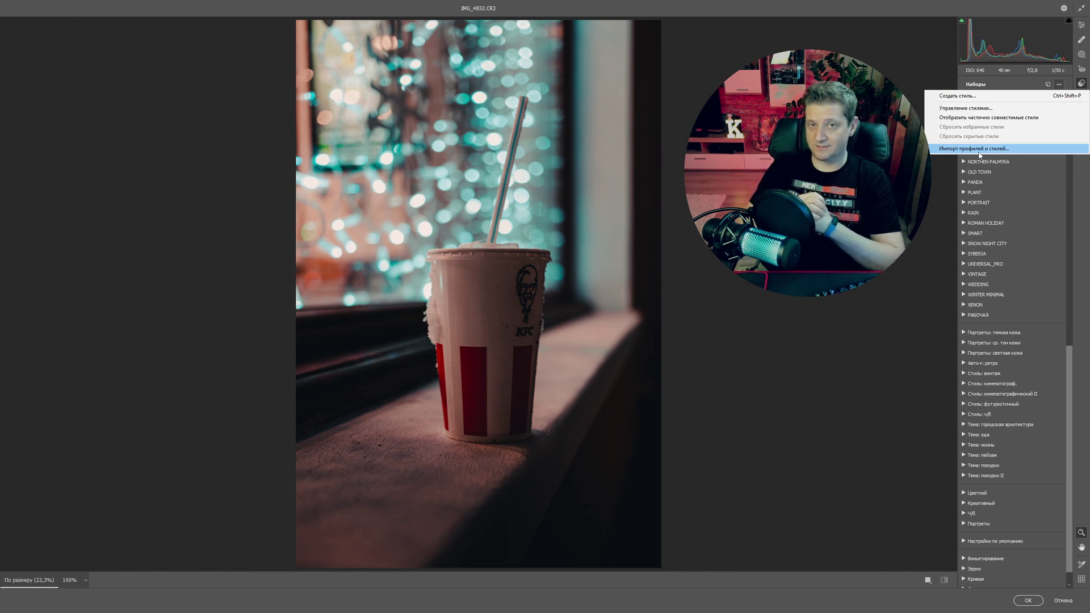
pyautogui.click(978, 152)
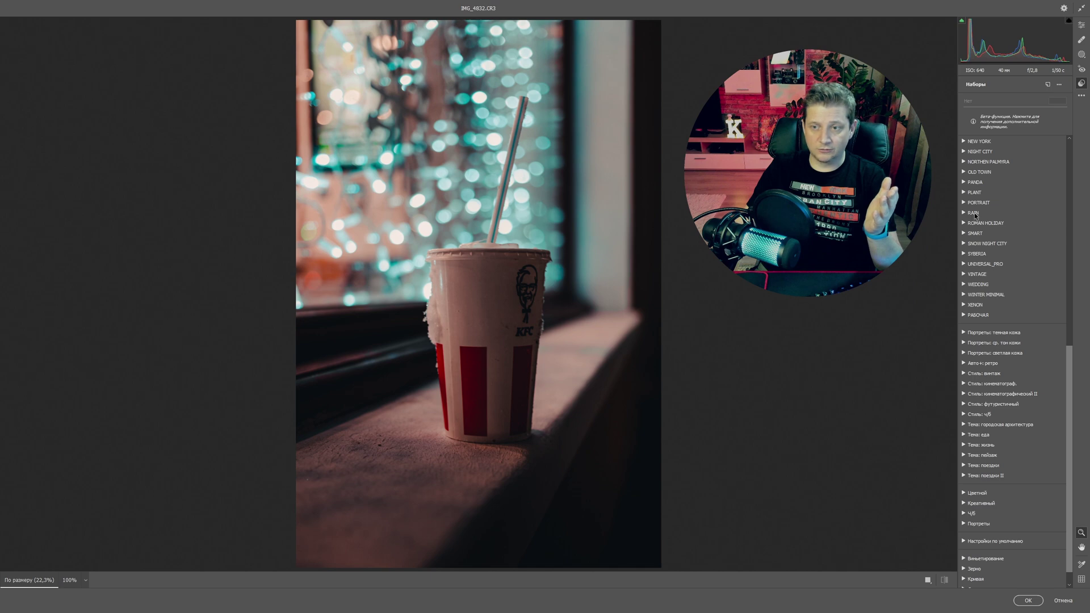
pyautogui.rightClick(974, 214)
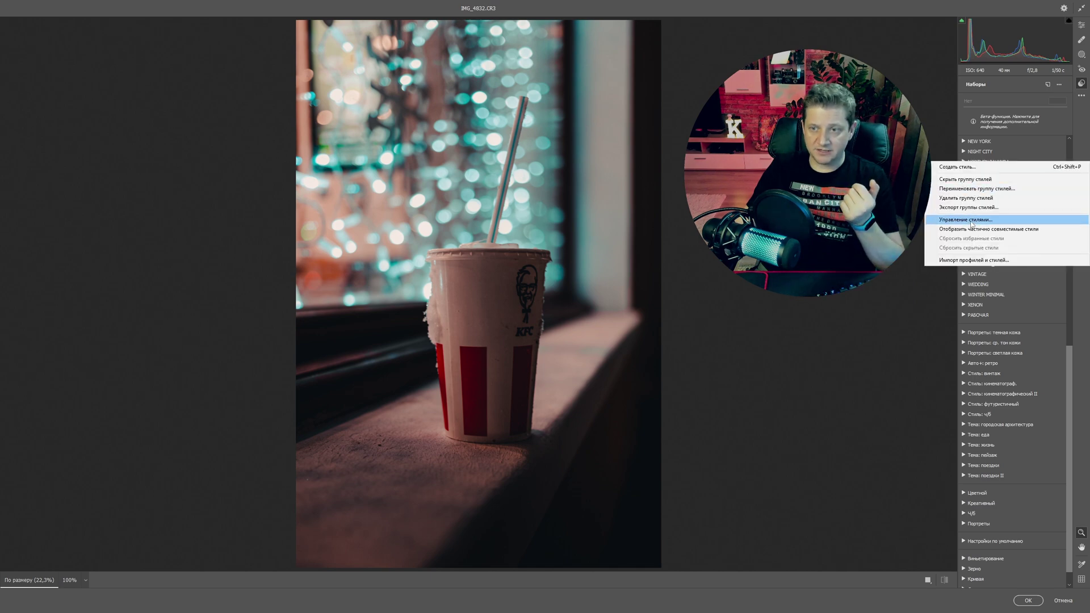
pyautogui.click(972, 220)
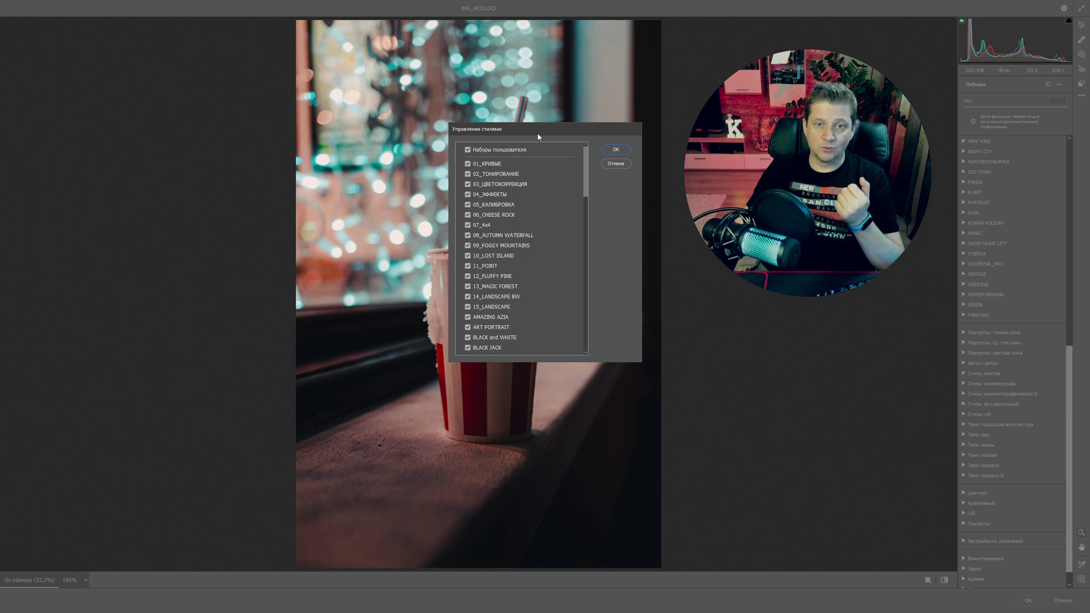
pyautogui.moveTo(538, 136); pyautogui.dragTo(789, 58)
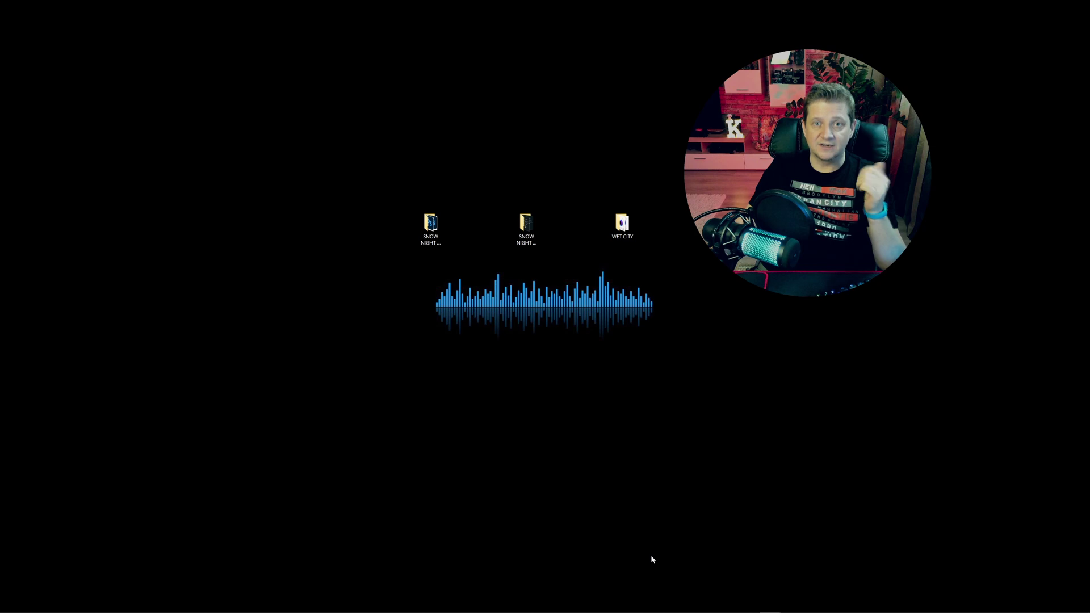
pyautogui.moveTo(623, 604)
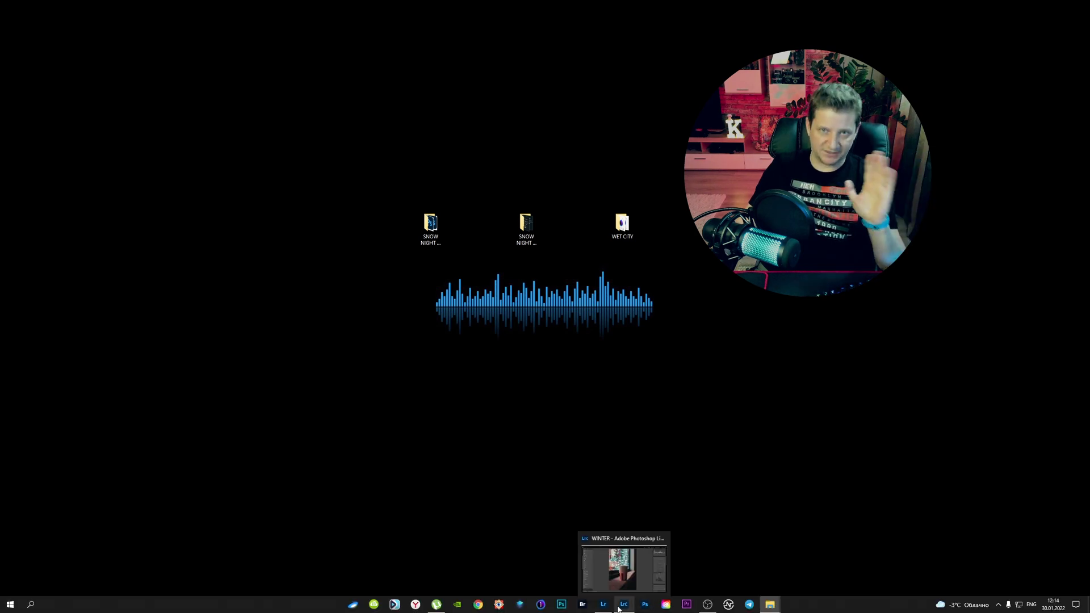
# Step: Bring Lightroom back to the front and open its import-styles file picker
pyautogui.click(603, 605)
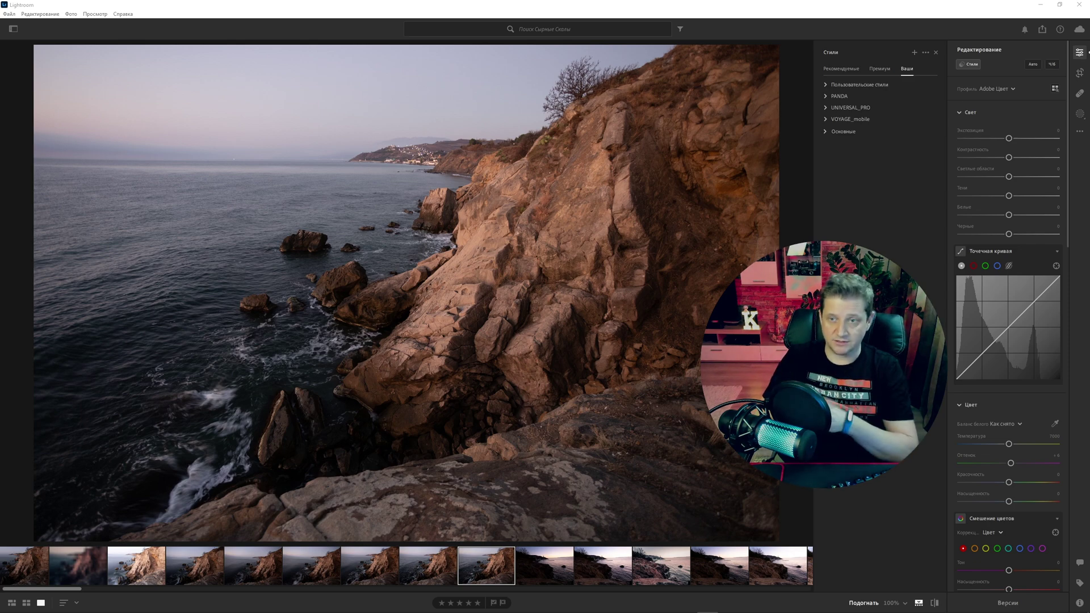
pyautogui.click(929, 64)
pyautogui.click(925, 53)
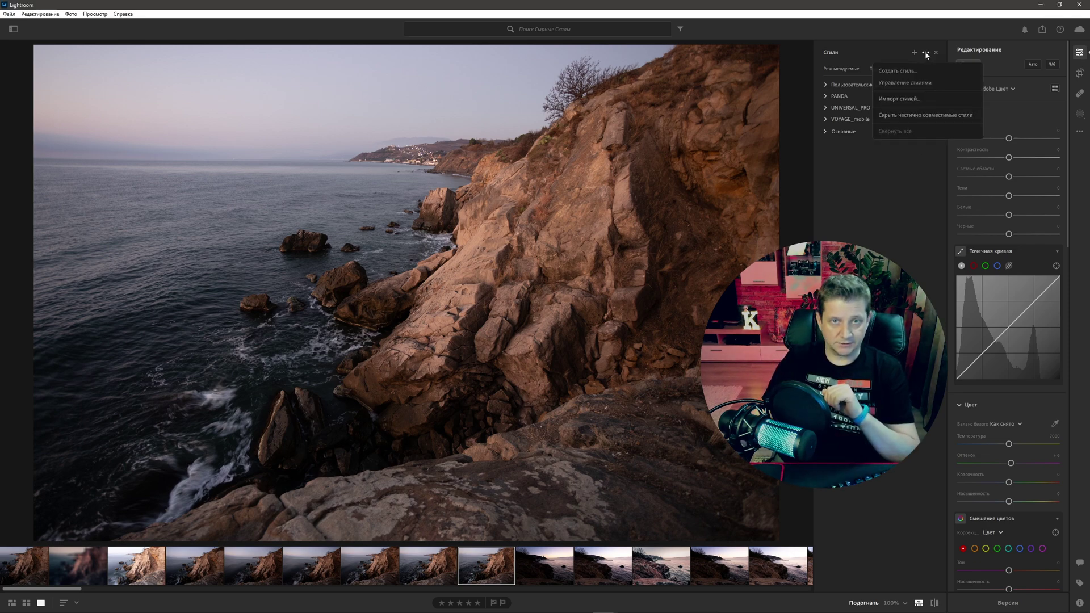
pyautogui.click(914, 100)
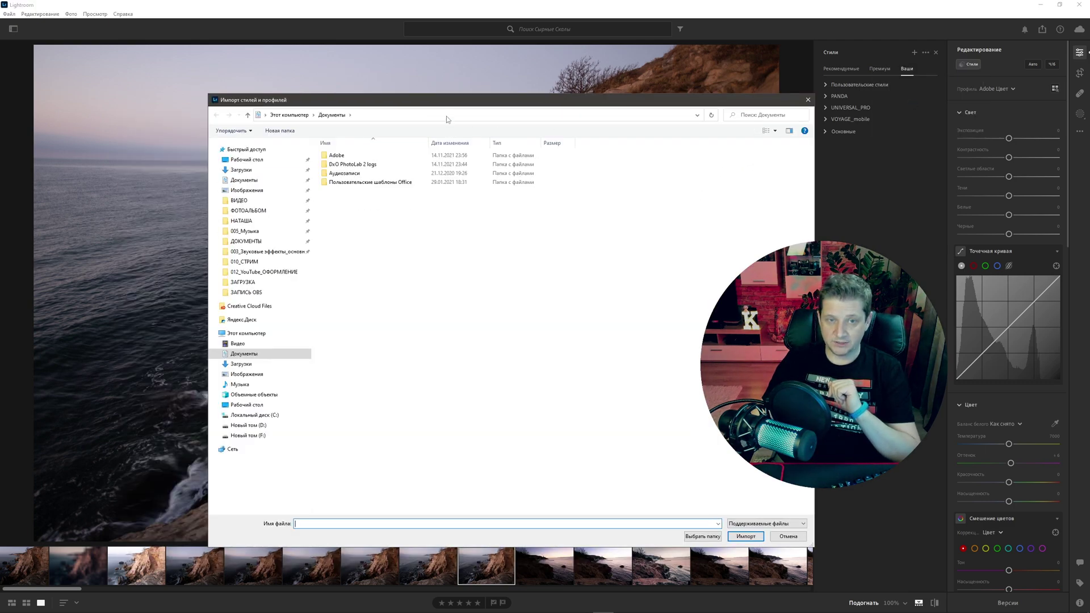
# Step: Import all SNC preset files from the SNOW NIGHT CITY_XMP folder in Camera Raw Settings
pyautogui.click(447, 115)
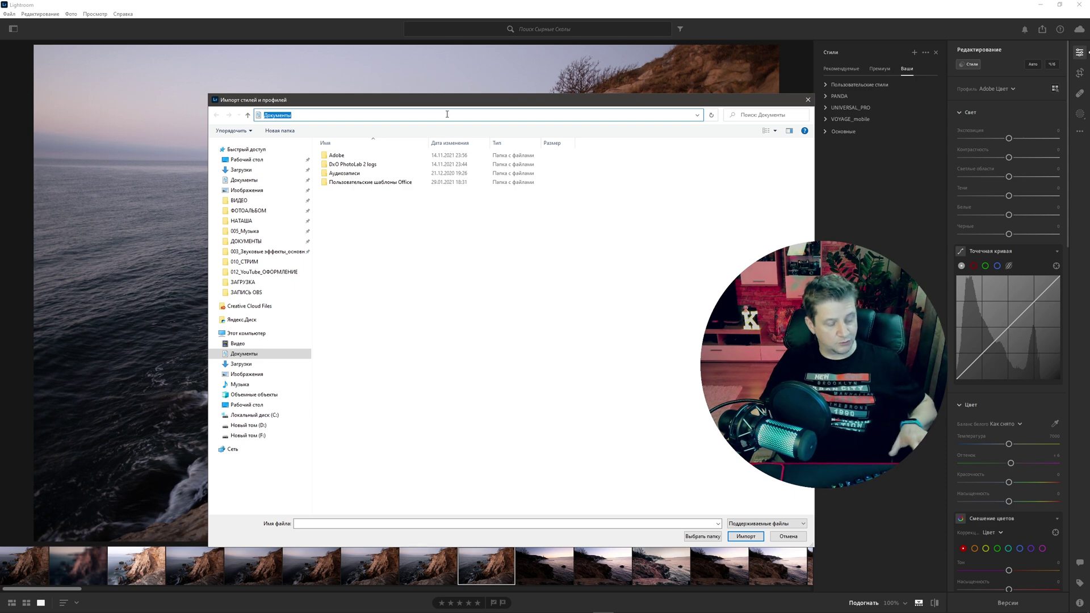
pyautogui.write('C:\\Users\\Home\\AppData\\Roaming\\Adobe\\CameraRaw\\Settings')
pyautogui.press('Return')
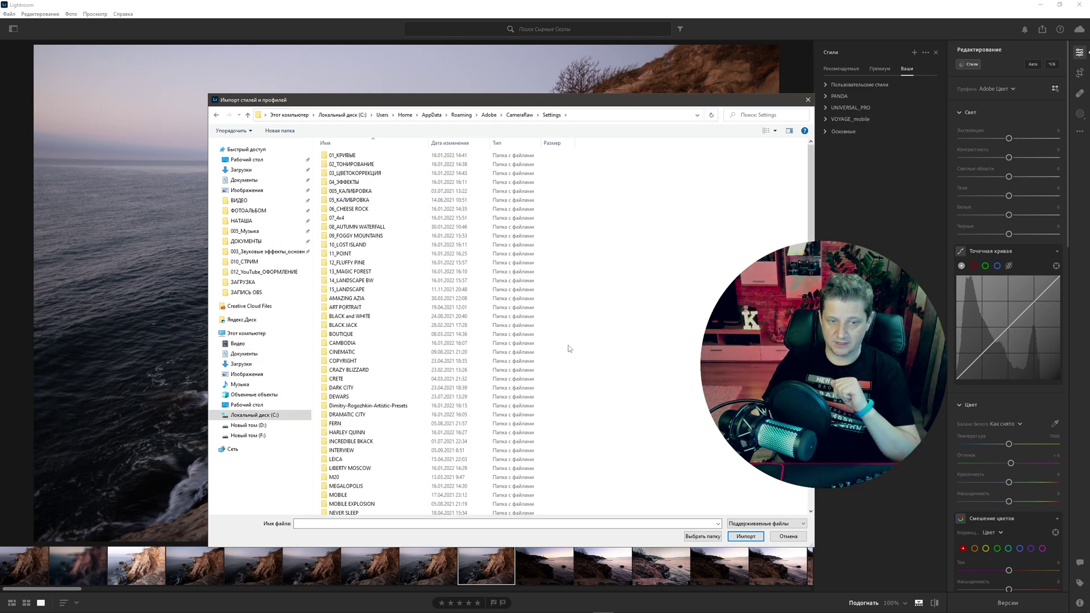
pyautogui.scroll(-3, 364, 488)
pyautogui.click(359, 509)
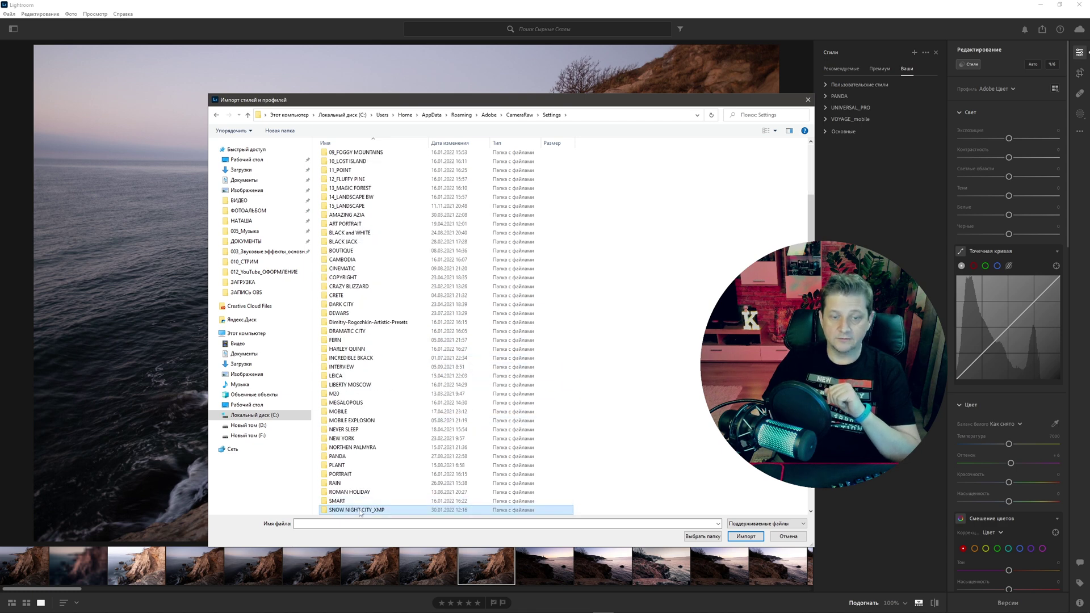
pyautogui.doubleClick(360, 510)
pyautogui.moveTo(388, 467); pyautogui.dragTo(331, 154)
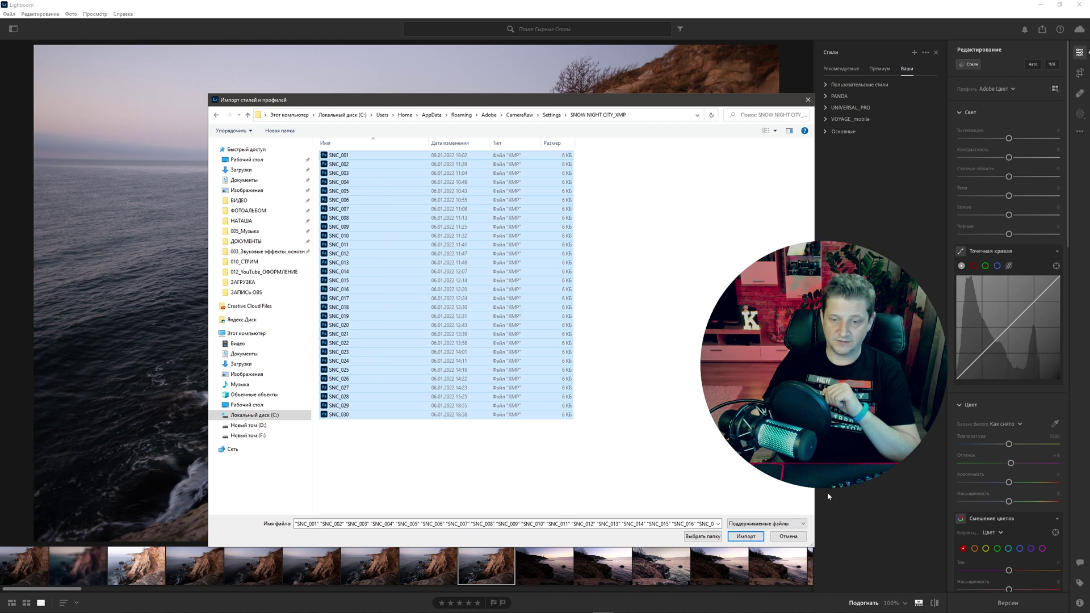
pyautogui.click(745, 536)
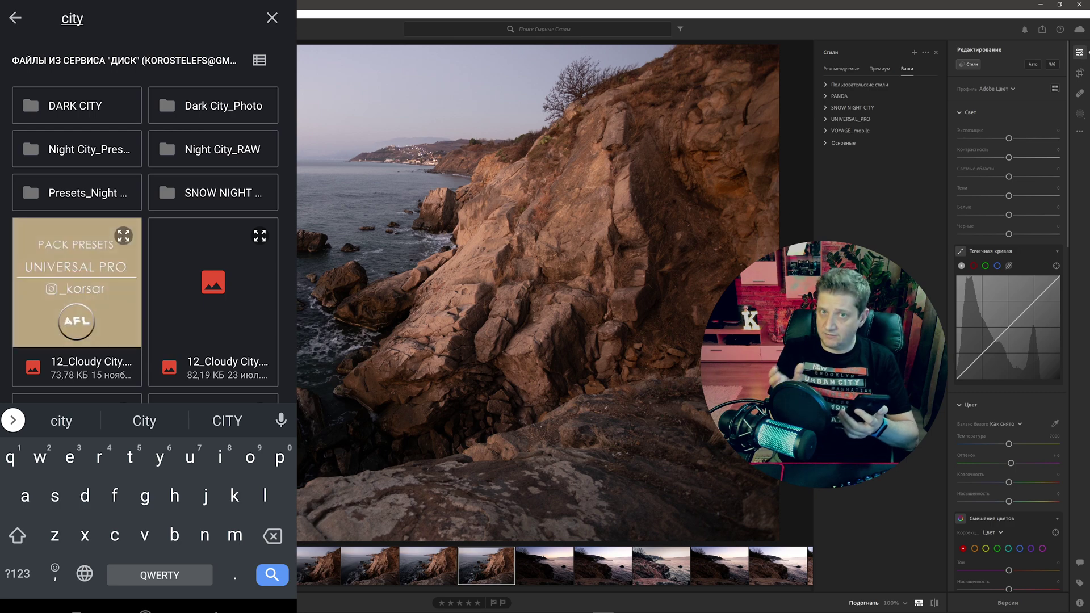
# Step: Open a Dark City XMP preset from Drive's DARK CITY > XMP folder in Lightroom mobile
pyautogui.click(76, 106)
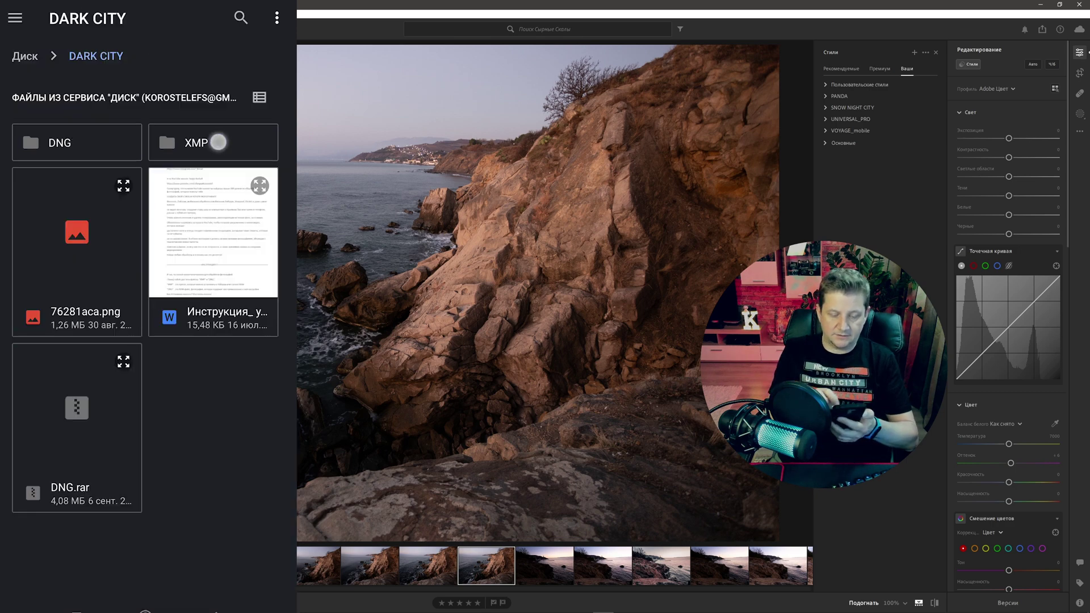
pyautogui.click(213, 141)
pyautogui.click(101, 200)
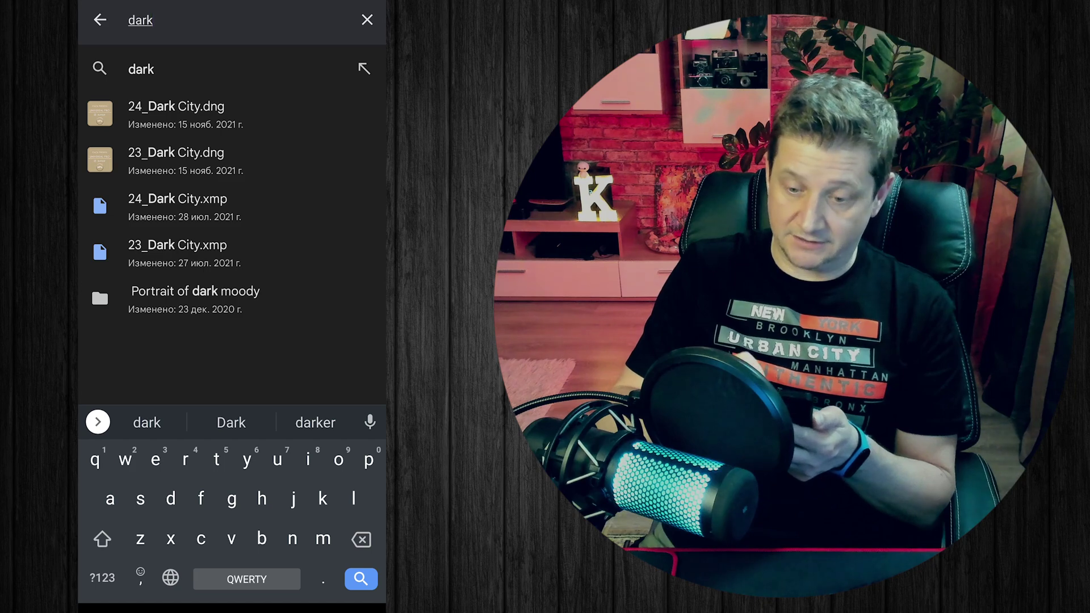
# Step: Save the 24_Dark City.dng file from Google Drive to the phone
pyautogui.click(176, 113)
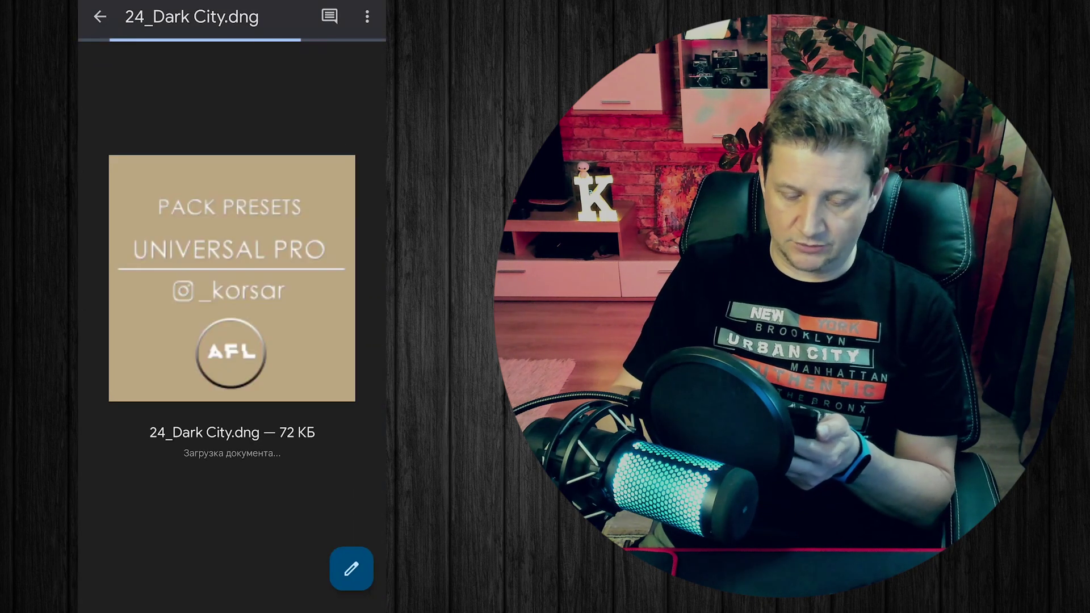
pyautogui.click(367, 16)
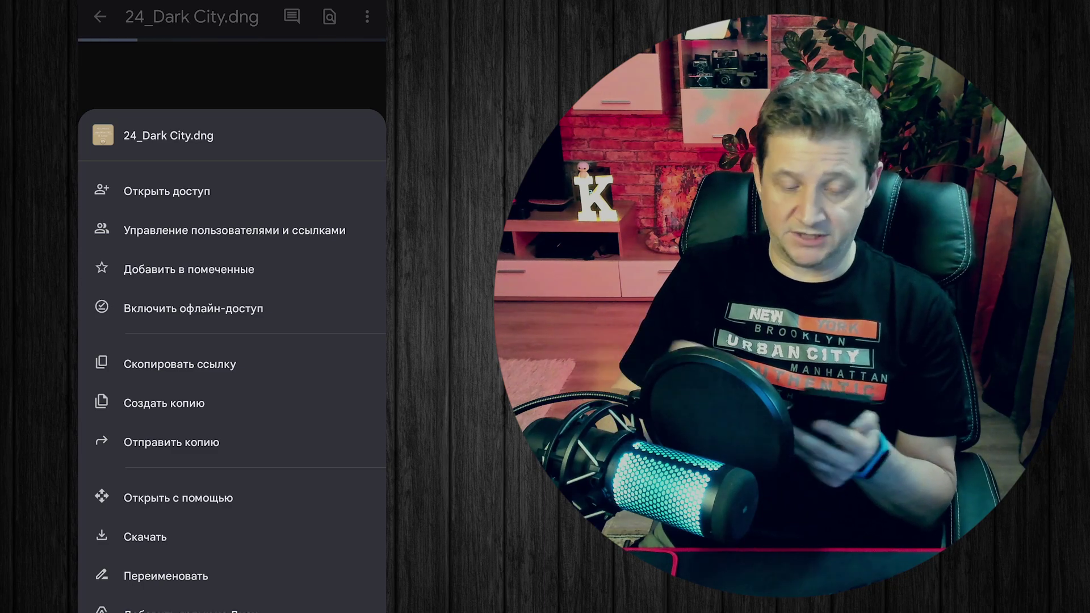
pyautogui.click(146, 536)
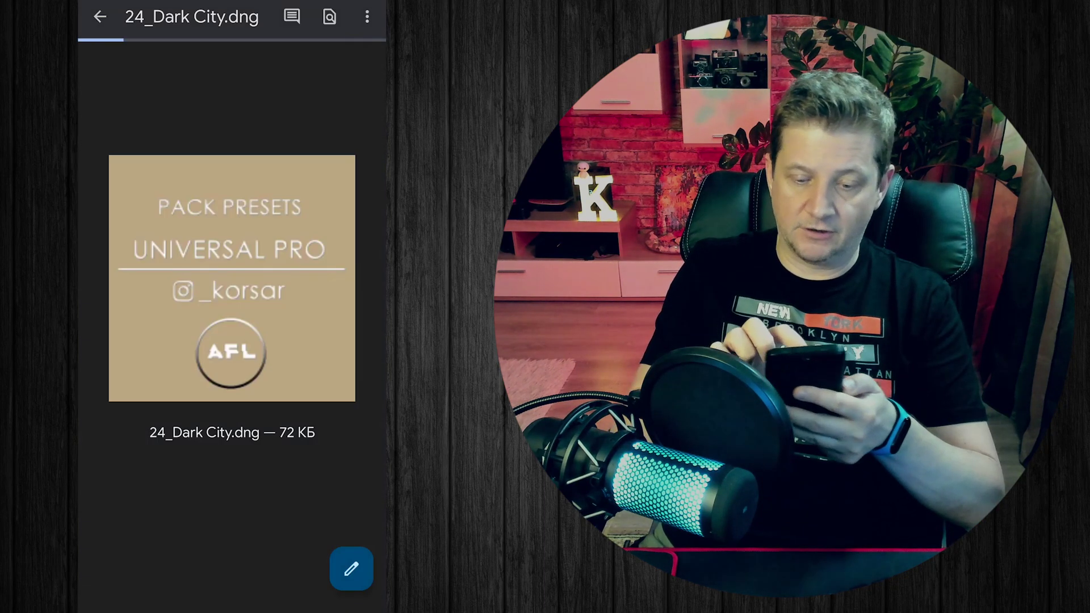
# Step: Import the UNIVERSAL PRO preset image from the phone gallery and show All Photos
pyautogui.click(361, 65)
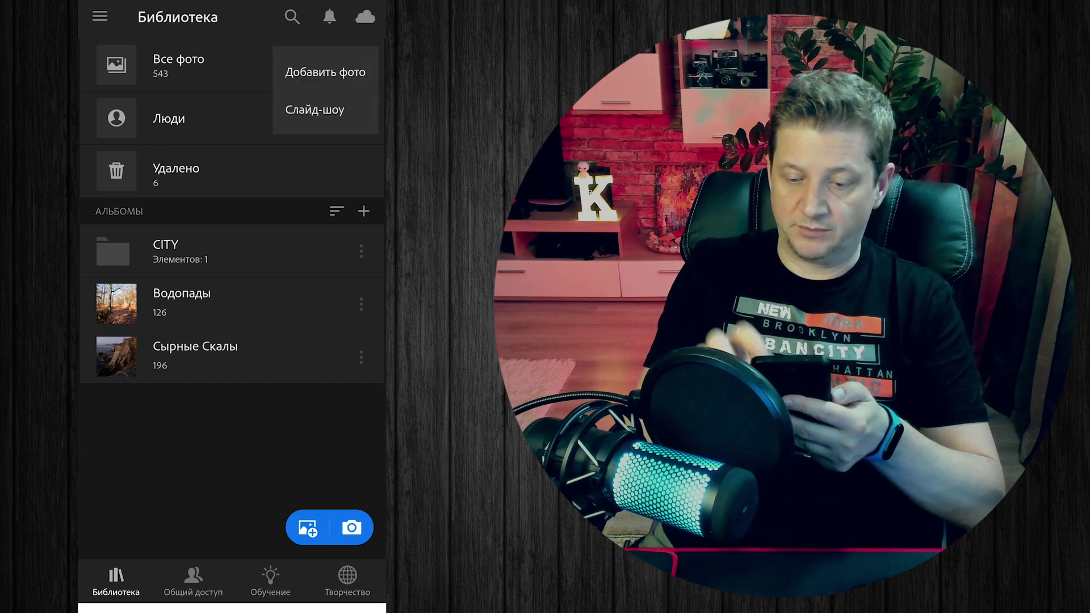
pyautogui.click(323, 70)
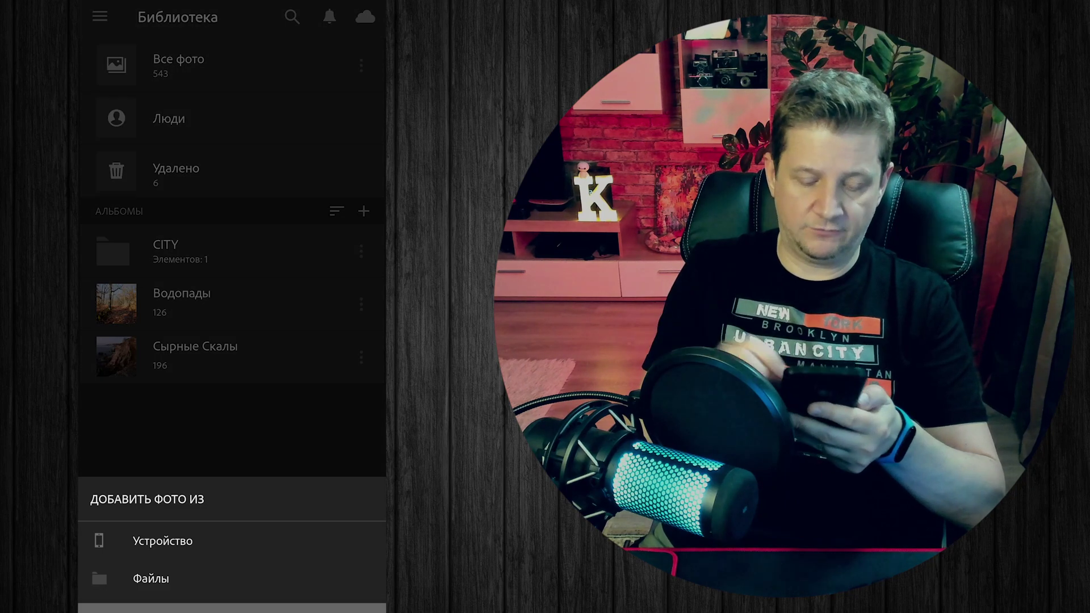
pyautogui.click(188, 543)
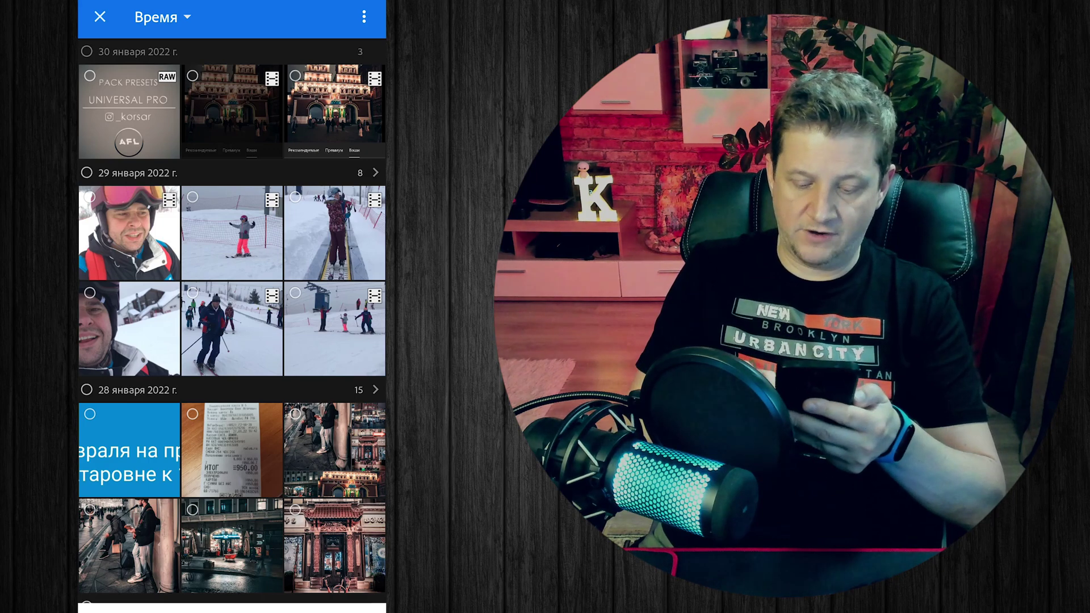
pyautogui.click(129, 111)
pyautogui.click(338, 581)
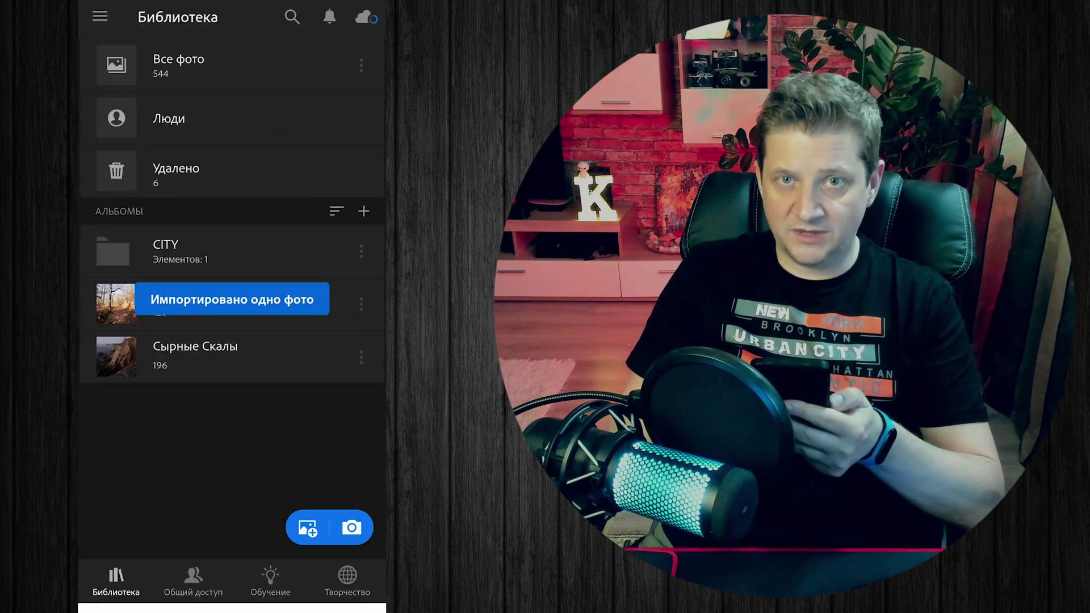
pyautogui.click(178, 64)
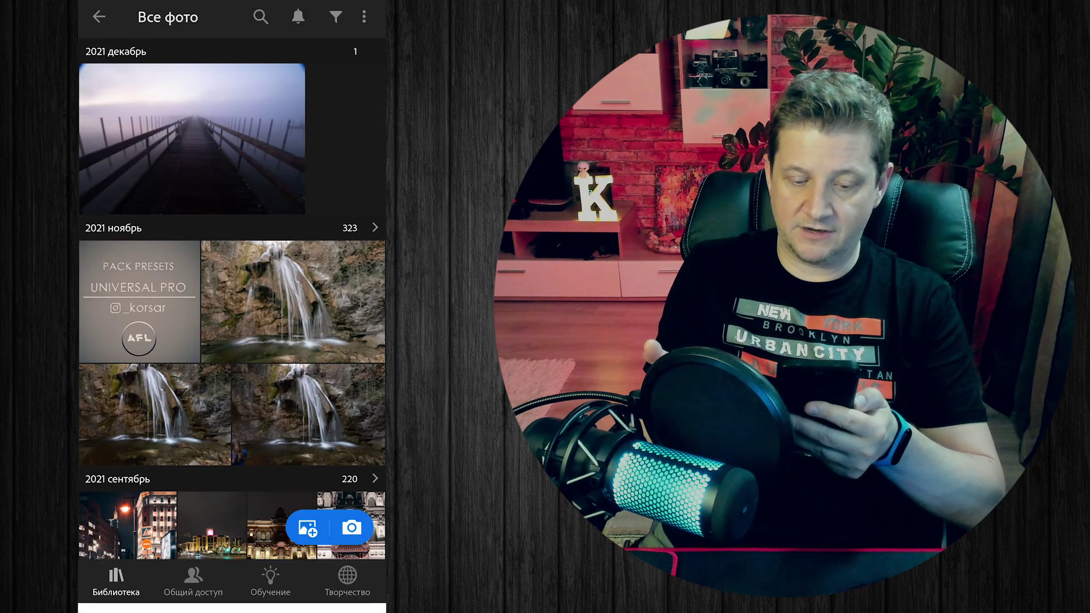
# Step: Open the UNIVERSAL PRO image and inspect its Light settings and green and blue tone curves
pyautogui.click(139, 300)
pyautogui.moveTo(340, 591); pyautogui.dragTo(212, 590)
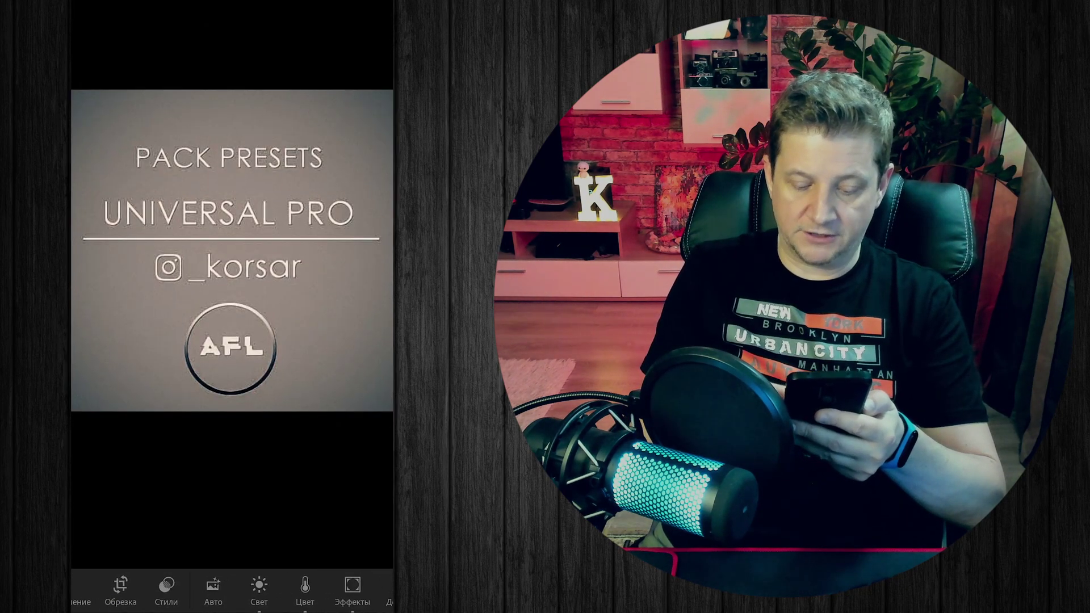
pyautogui.click(266, 598)
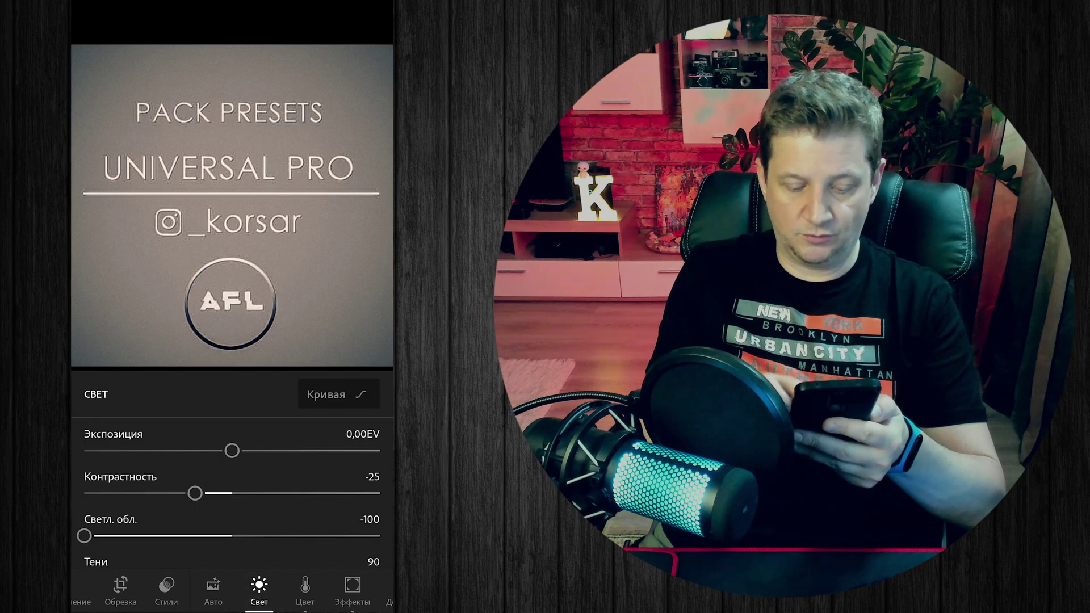
pyautogui.click(338, 393)
pyautogui.click(206, 582)
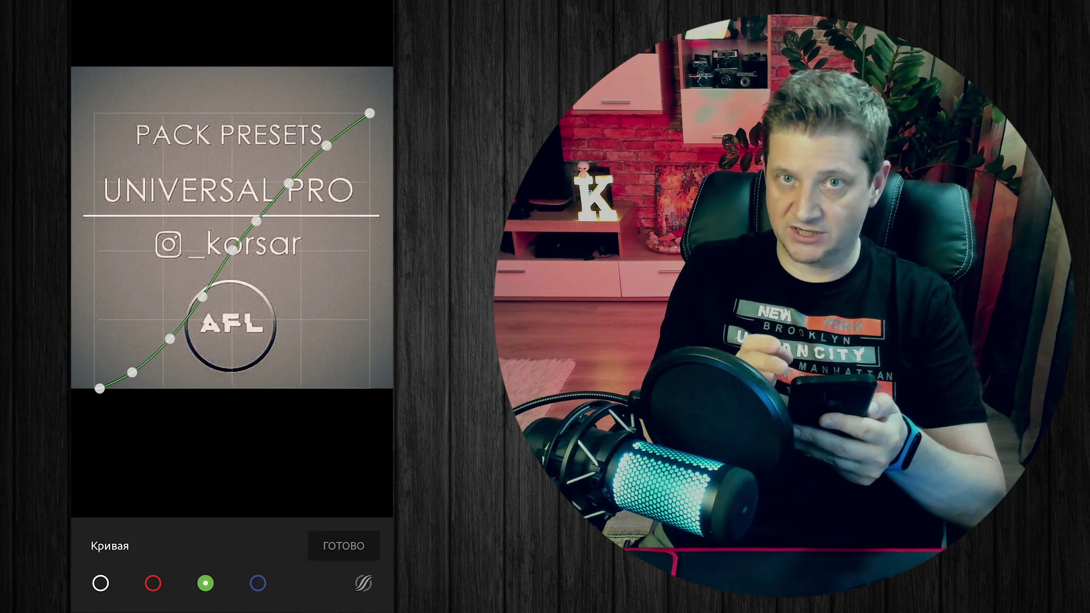
pyautogui.click(258, 583)
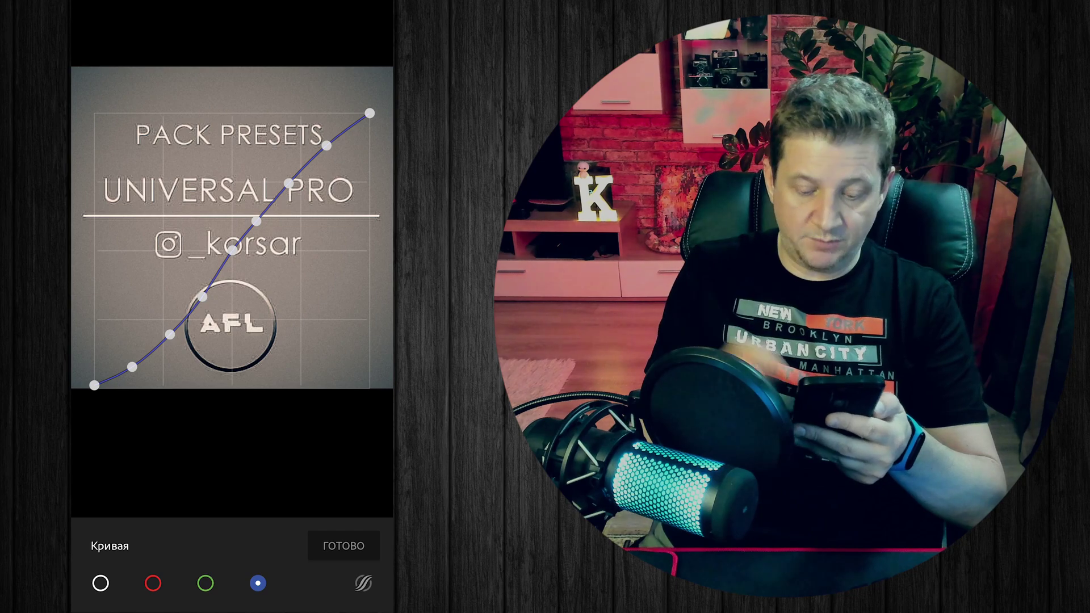
pyautogui.click(343, 545)
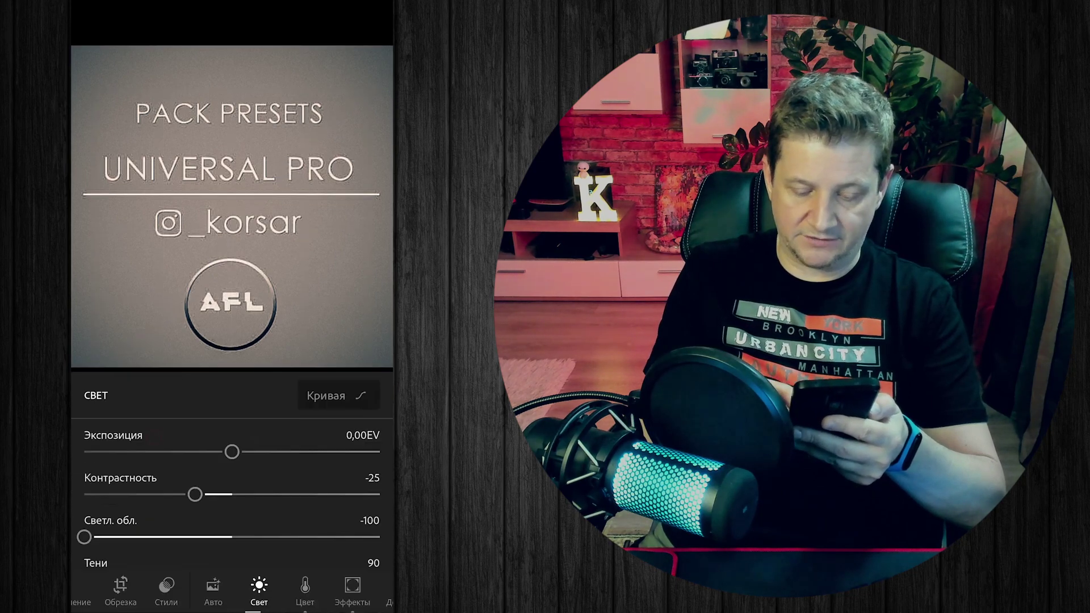
pyautogui.click(166, 590)
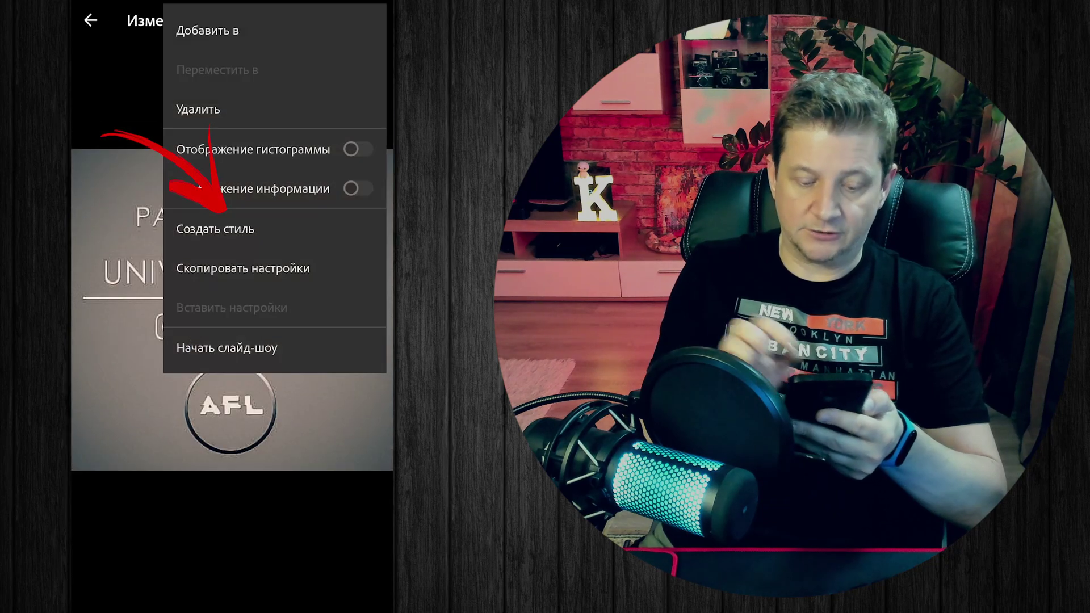
# Step: Start a new style that includes the profile but excludes Exposure and White Balance
pyautogui.click(215, 229)
pyautogui.click(95, 240)
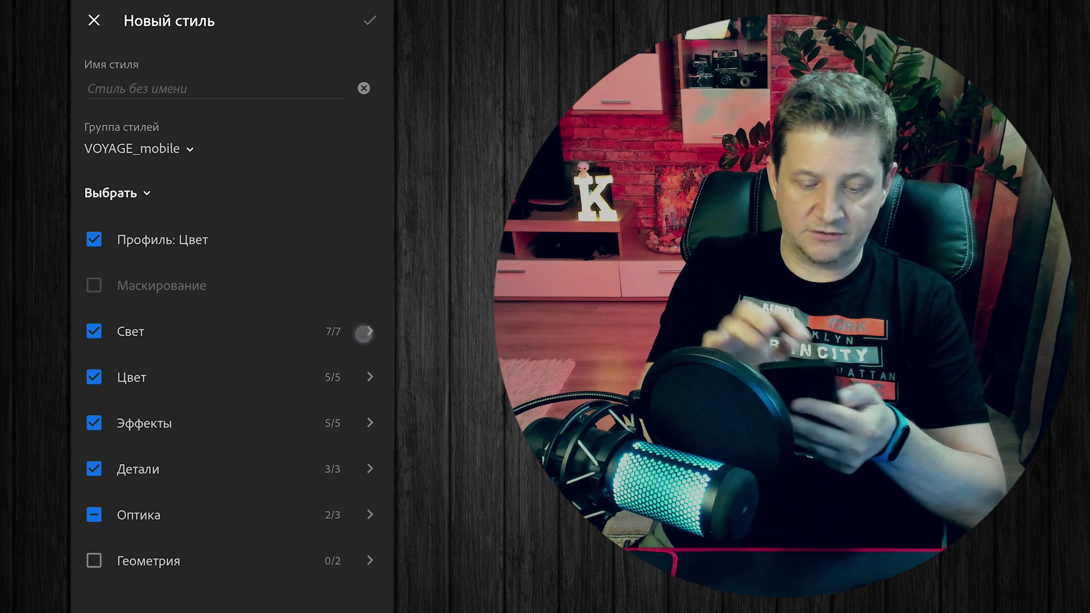
pyautogui.click(363, 333)
pyautogui.click(94, 63)
pyautogui.click(93, 24)
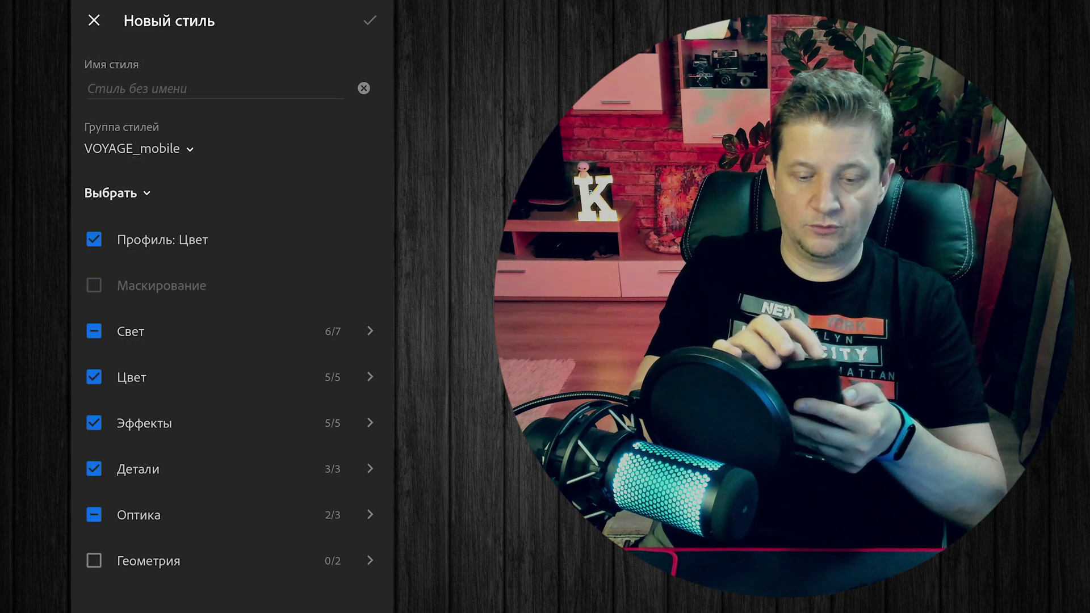
pyautogui.click(369, 377)
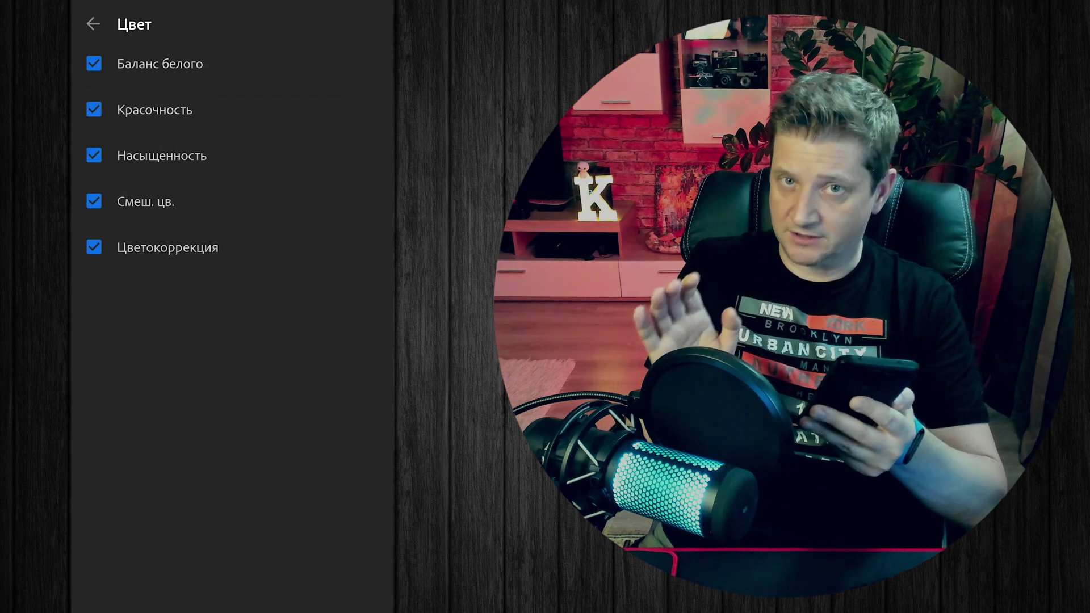
pyautogui.click(94, 64)
pyautogui.click(98, 23)
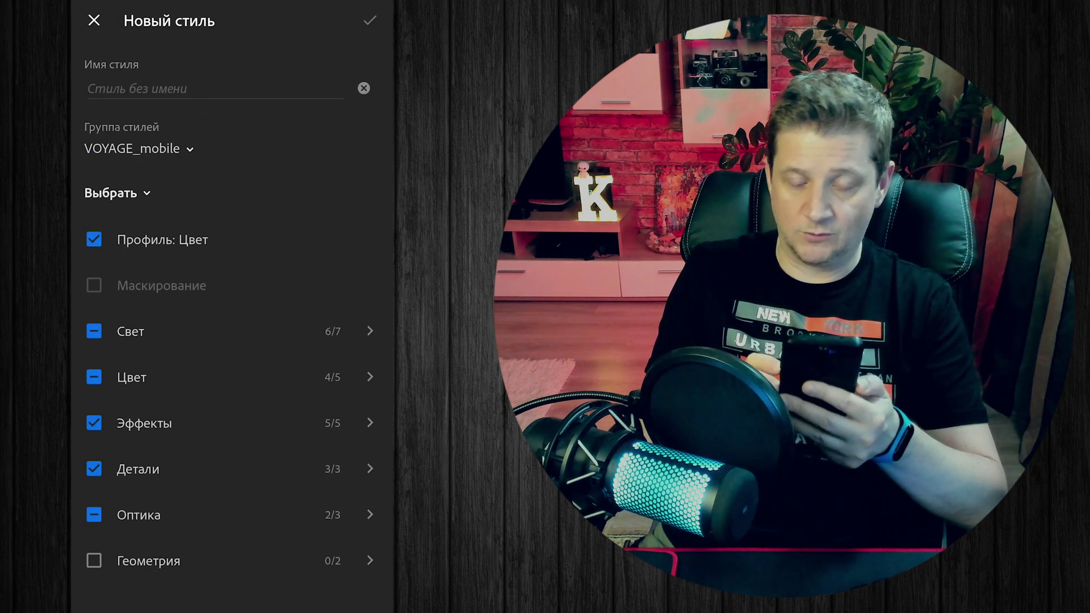
# Step: Name the style 'dark city' and save it
pyautogui.click(216, 88)
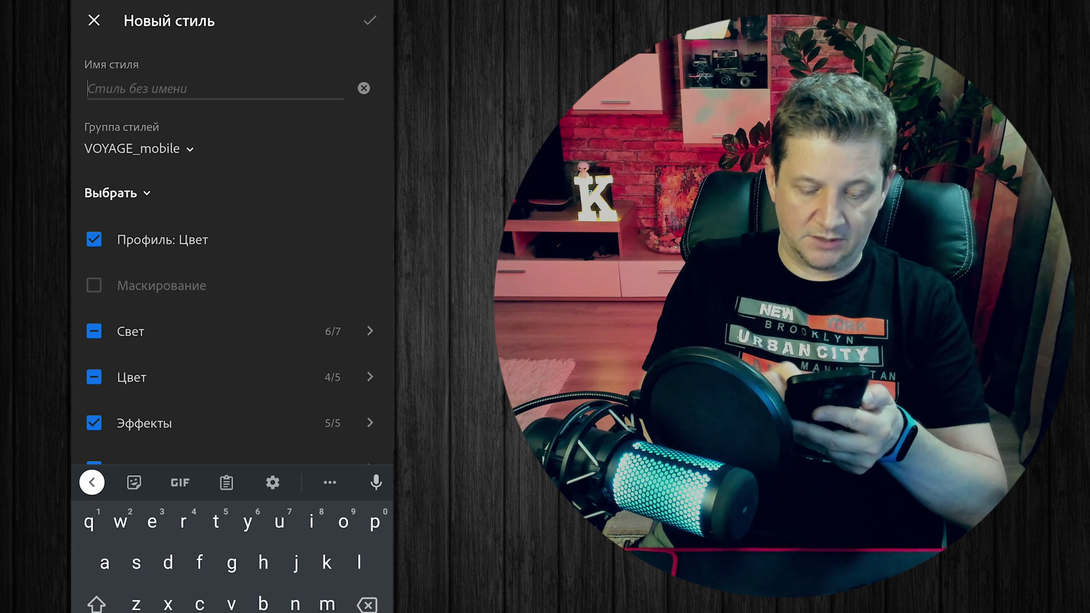
pyautogui.write('dark cit')
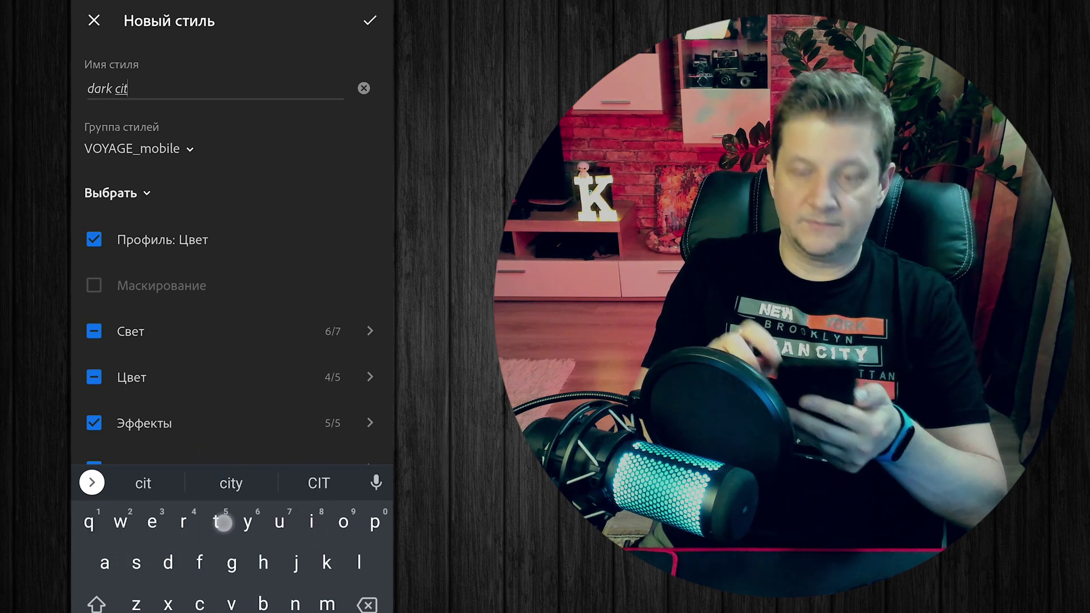
pyautogui.write('y')
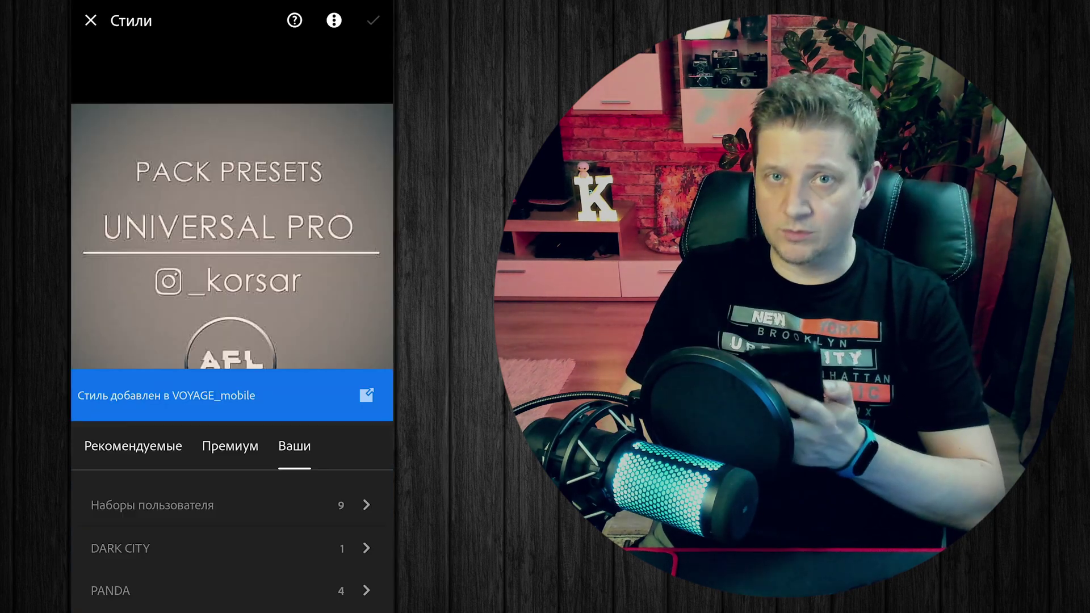
pyautogui.click(370, 21)
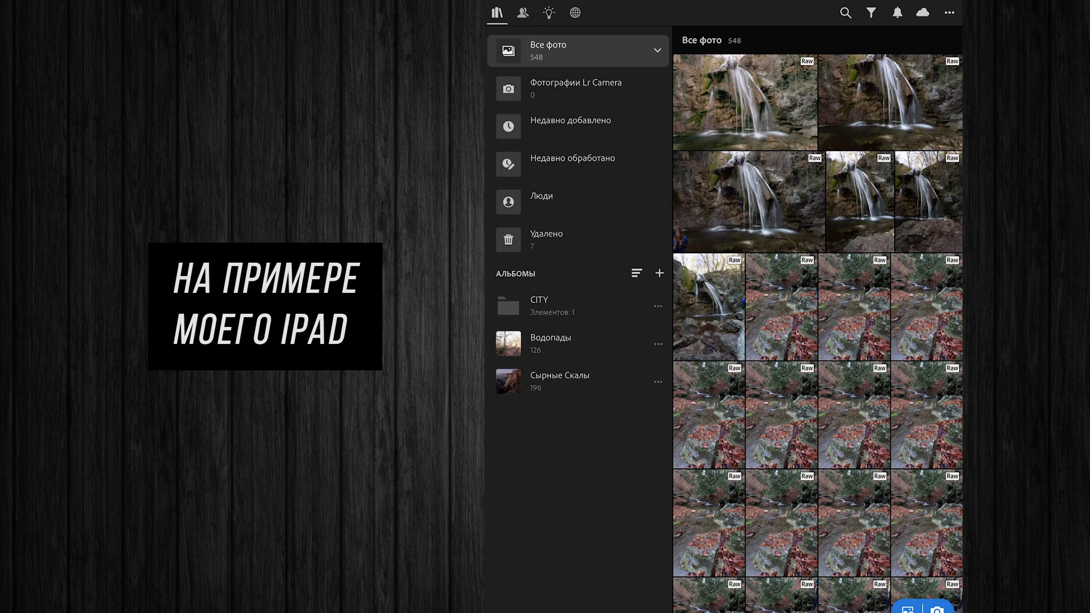
pyautogui.click(949, 13)
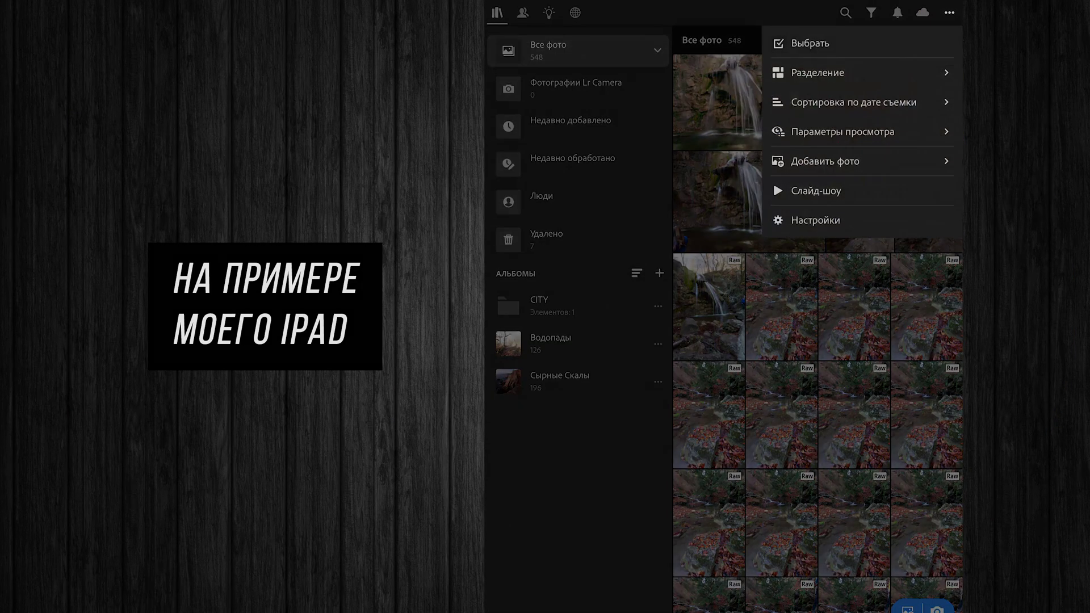
# Step: Import the DNG preset file from Google Drive's DARK CITY > DNG folder
pyautogui.click(824, 161)
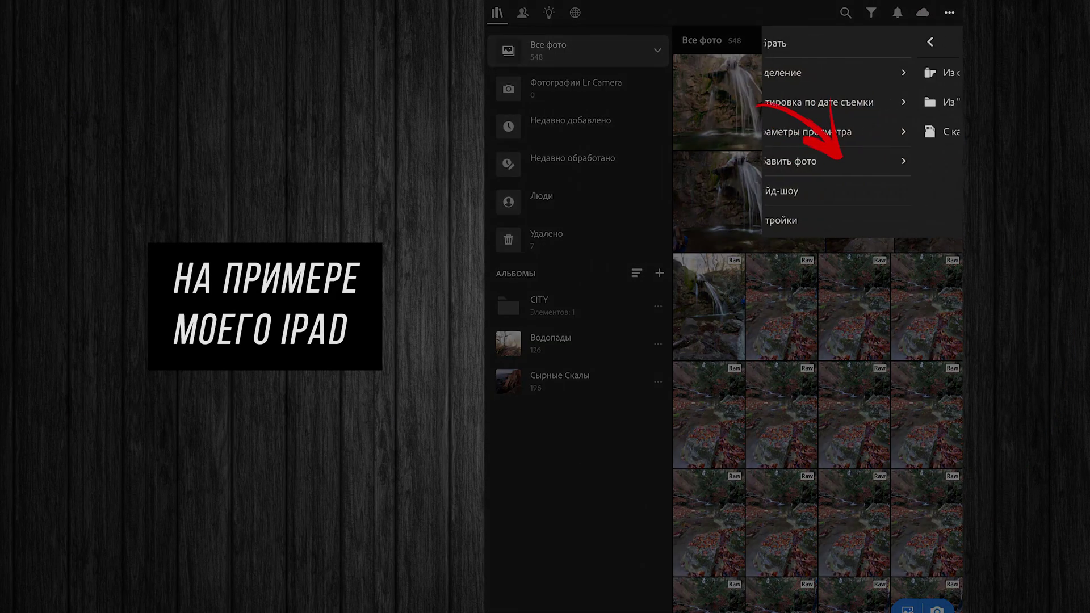
pyautogui.click(816, 102)
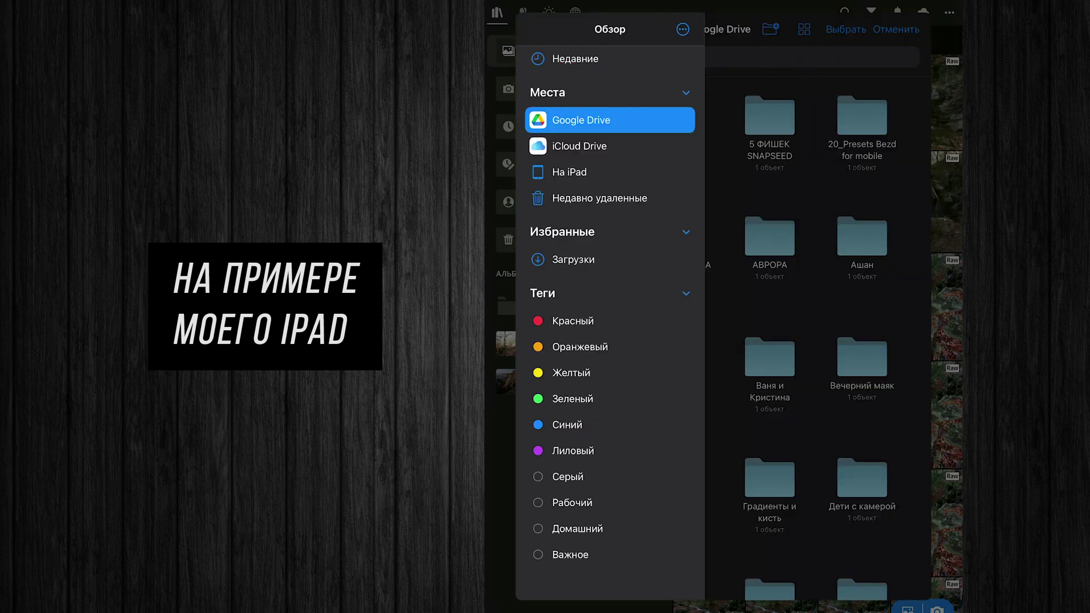
pyautogui.click(609, 119)
pyautogui.click(769, 188)
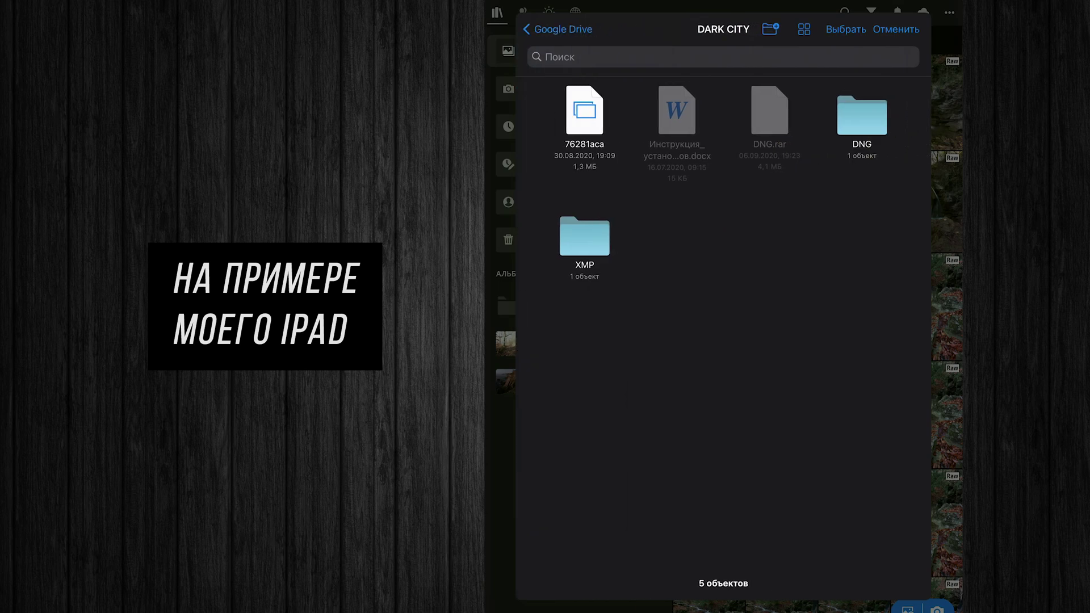
pyautogui.click(861, 117)
pyautogui.click(769, 110)
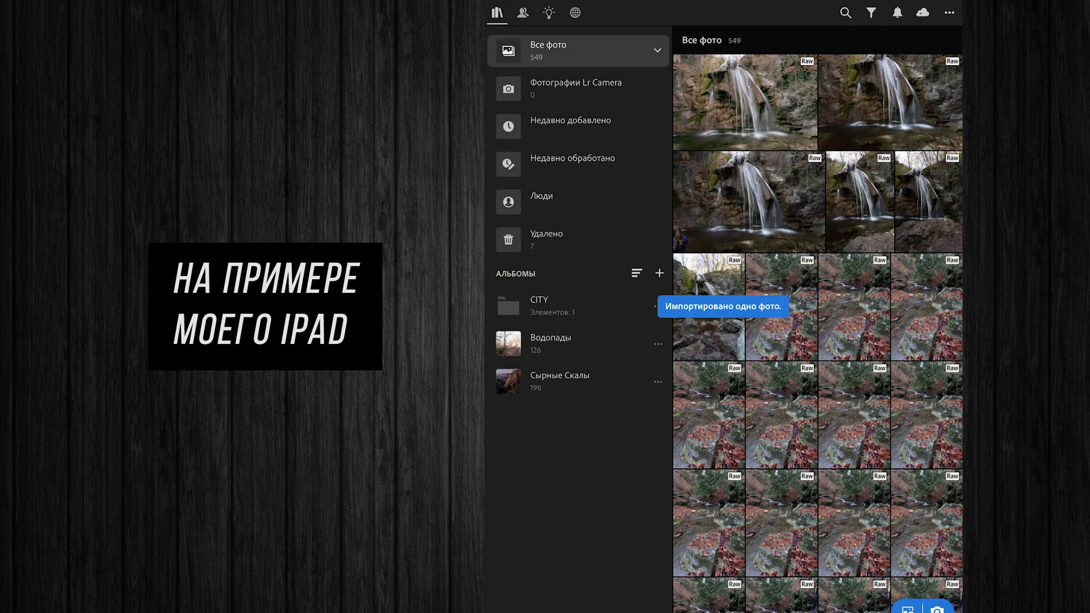
# Step: Save the imported photo's settings as a 'dark city' style without Exposure and White Balance
pyautogui.click(570, 121)
pyautogui.click(695, 103)
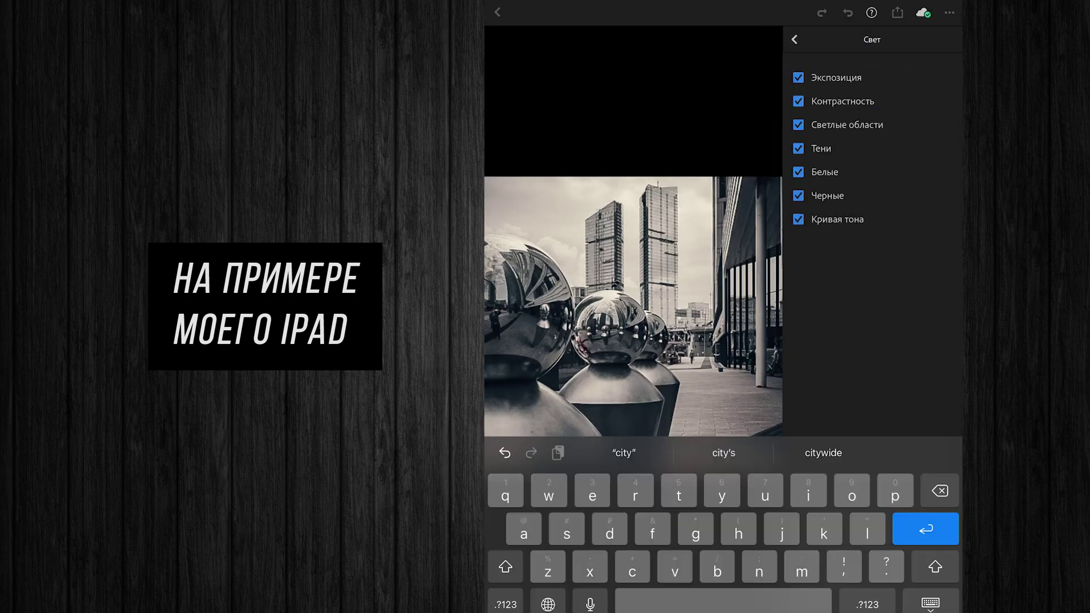
pyautogui.click(794, 39)
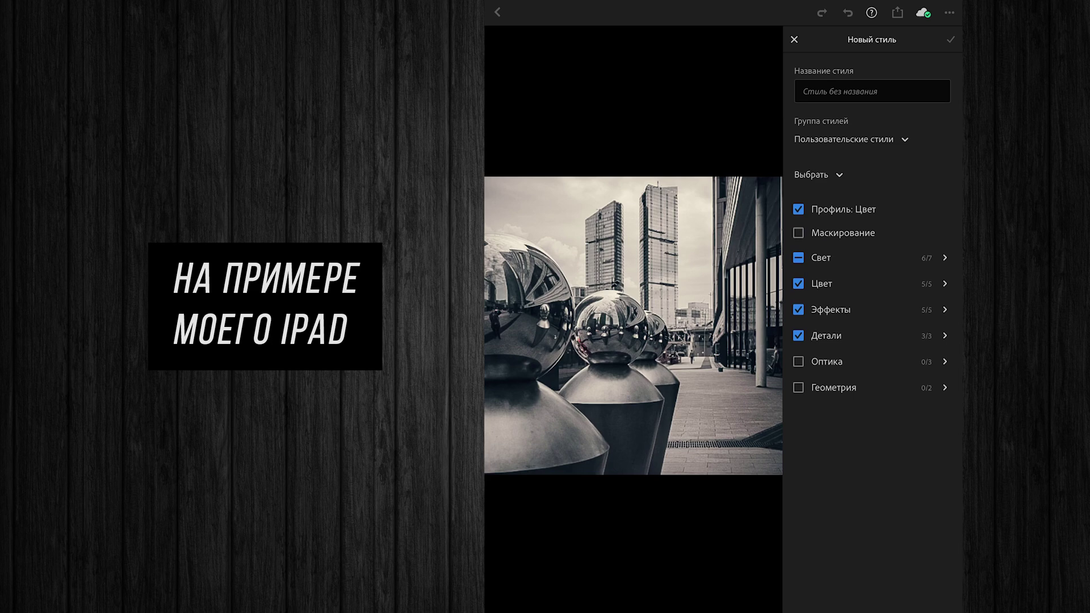
pyautogui.click(945, 283)
pyautogui.click(794, 39)
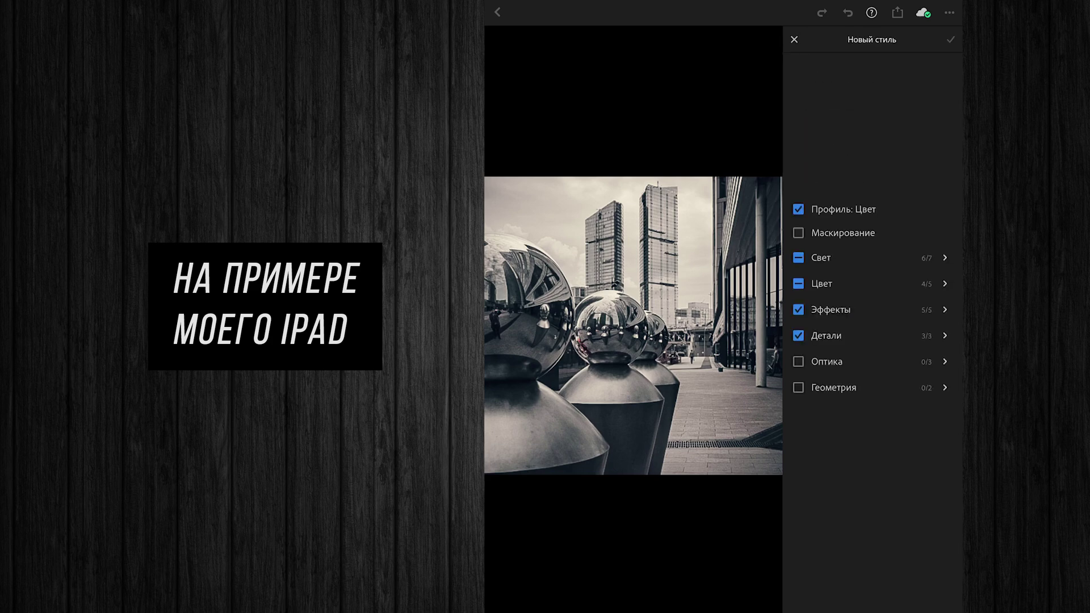
pyautogui.click(872, 91)
pyautogui.write('dark')
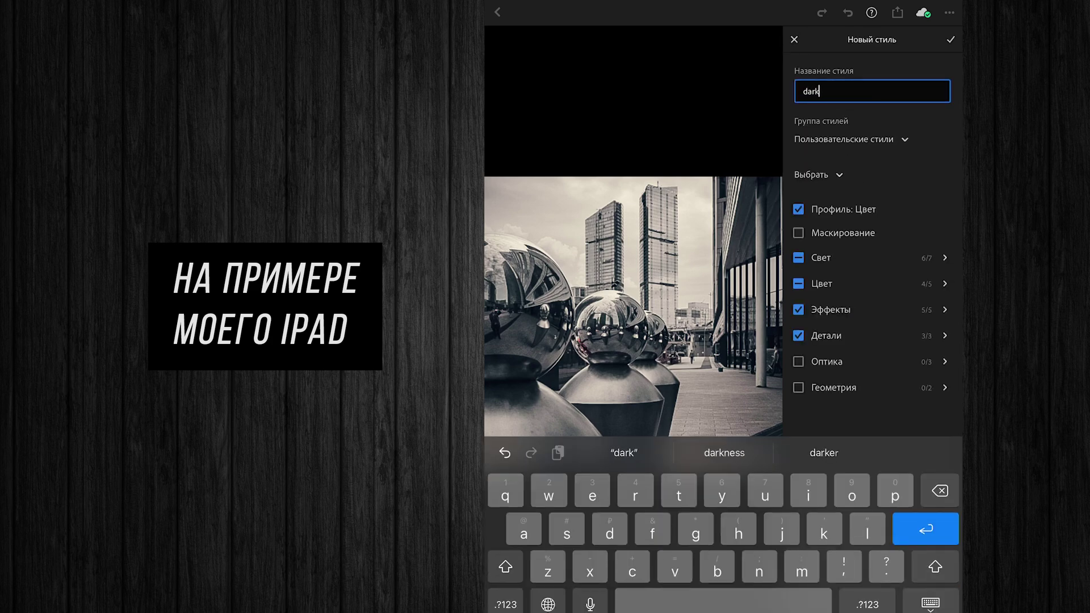
pyautogui.write('ity')
pyautogui.click(822, 453)
pyautogui.click(950, 39)
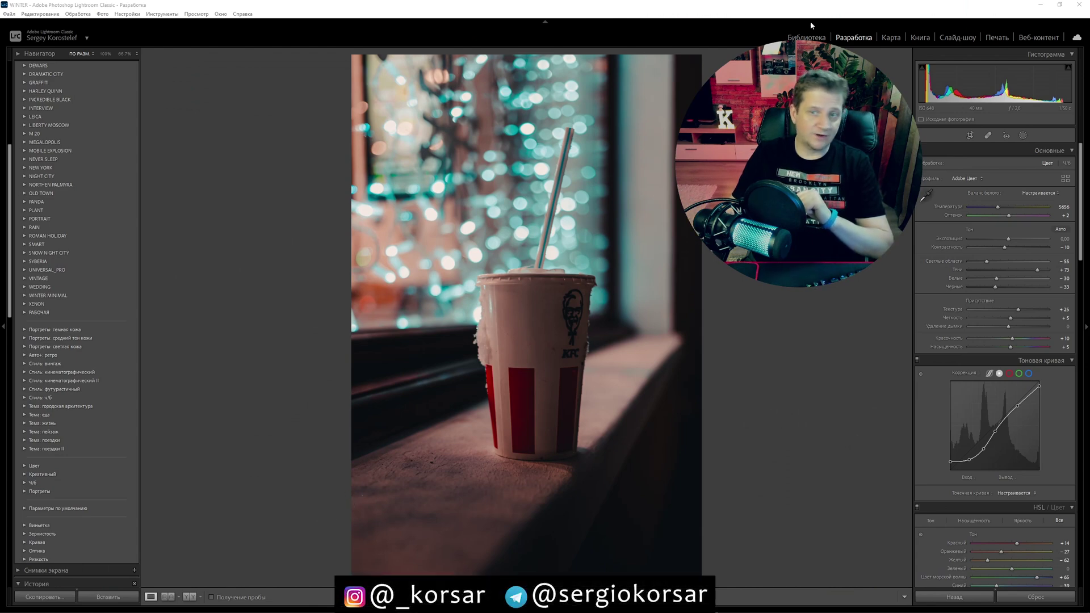
# Step: Import the 10 selected Graffiti DNG files and edit the phone-and-mural photo in Develop
pyautogui.press('e')
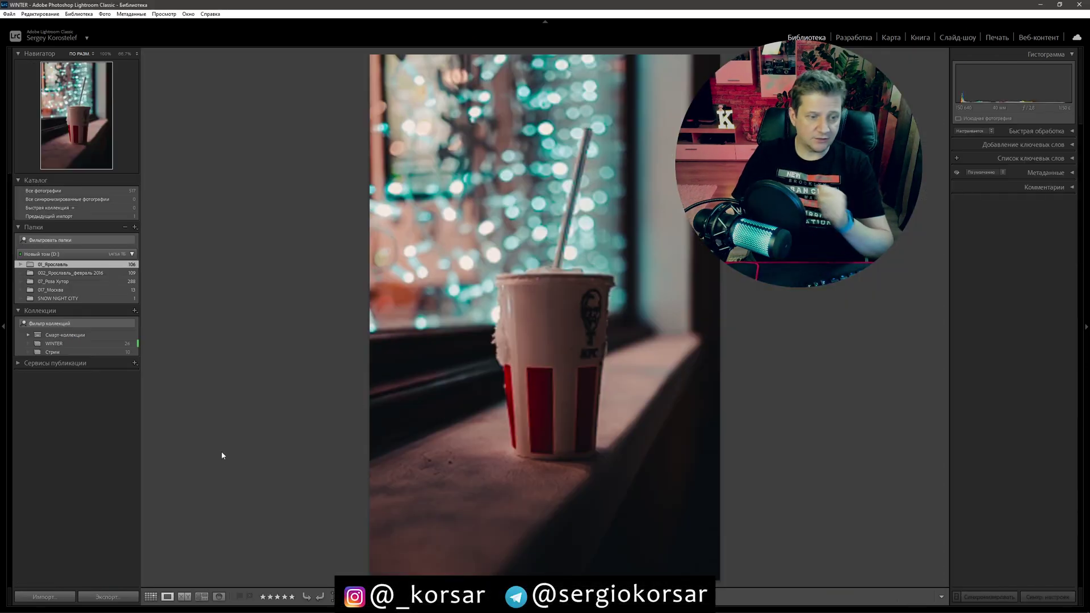
pyautogui.click(55, 597)
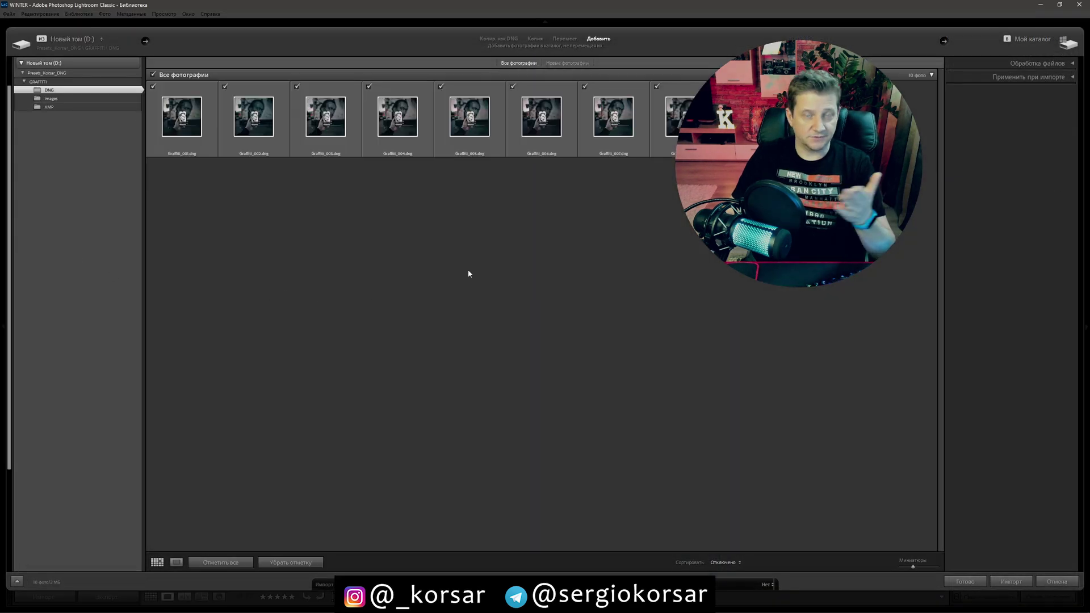
pyautogui.click(1011, 582)
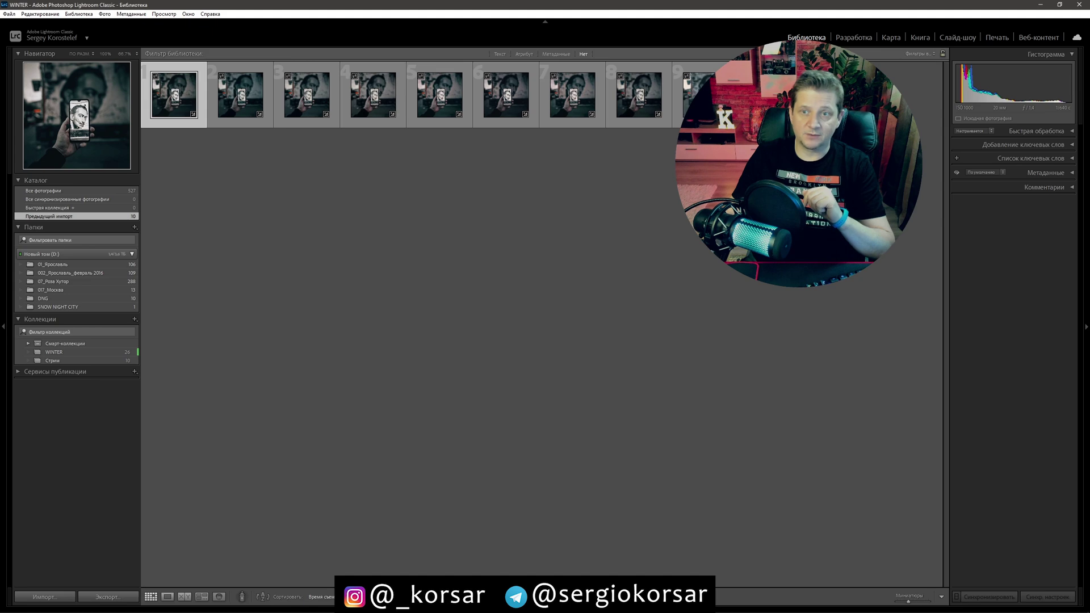
pyautogui.press('d')
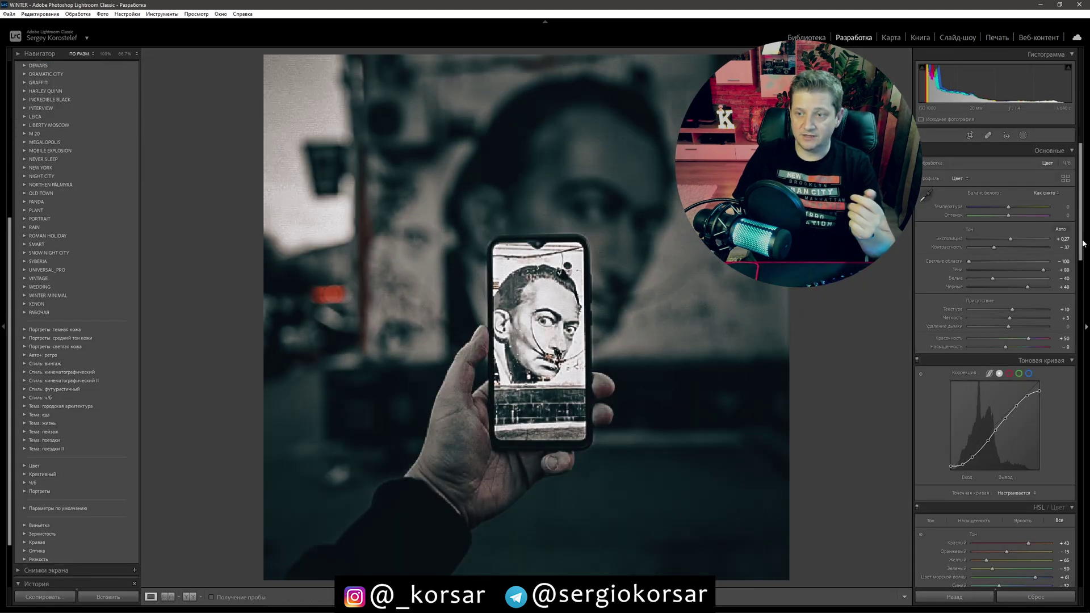
# Step: Open the Presets panel's create/import options and move the New Preset dialog aside
pyautogui.moveTo(1081, 239)
pyautogui.mouseDown()
pyautogui.moveTo(1081, 329)
pyautogui.moveTo(1081, 210)
pyautogui.mouseUp()
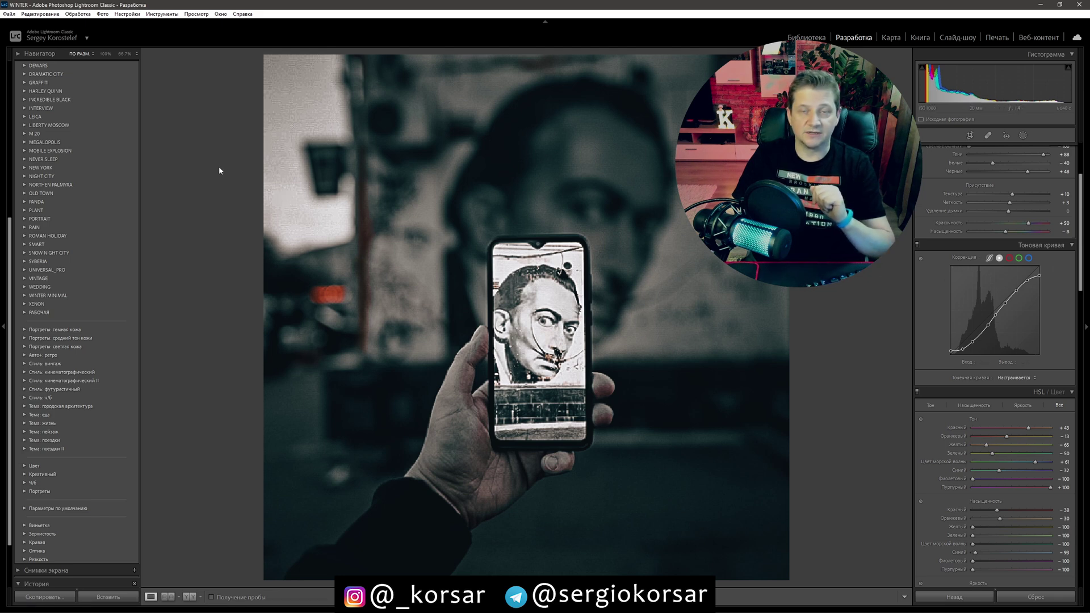
pyautogui.scroll(5, 123, 110)
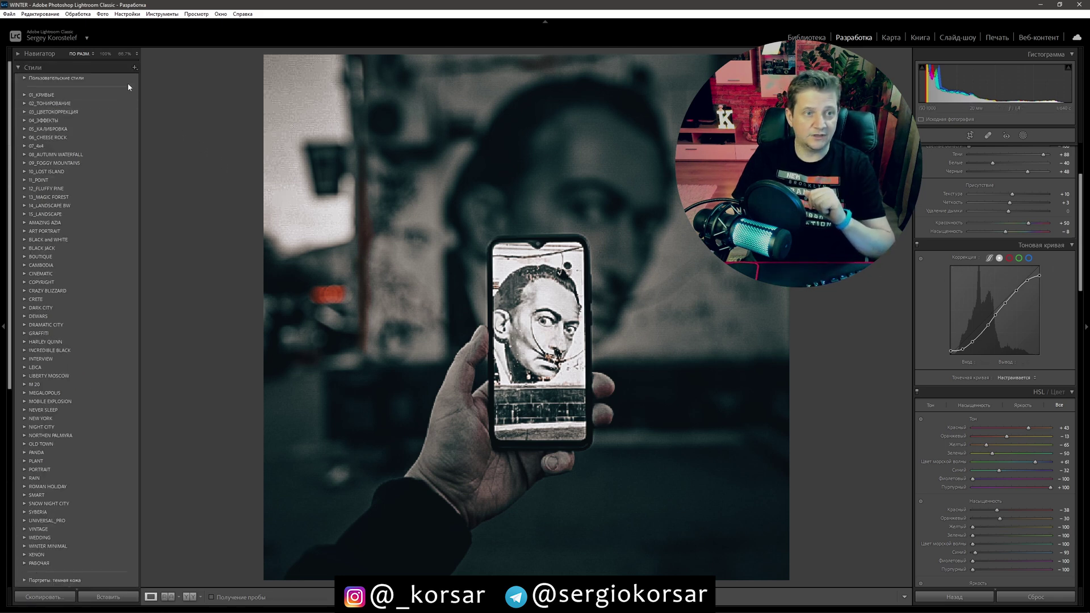
pyautogui.click(134, 68)
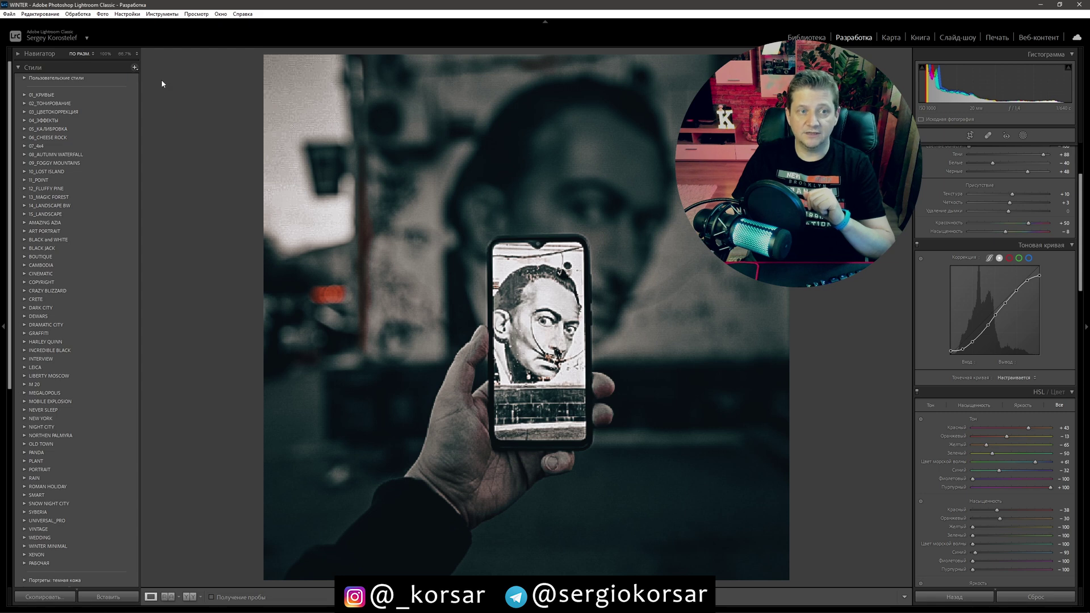
pyautogui.moveTo(589, 317); pyautogui.dragTo(535, 199)
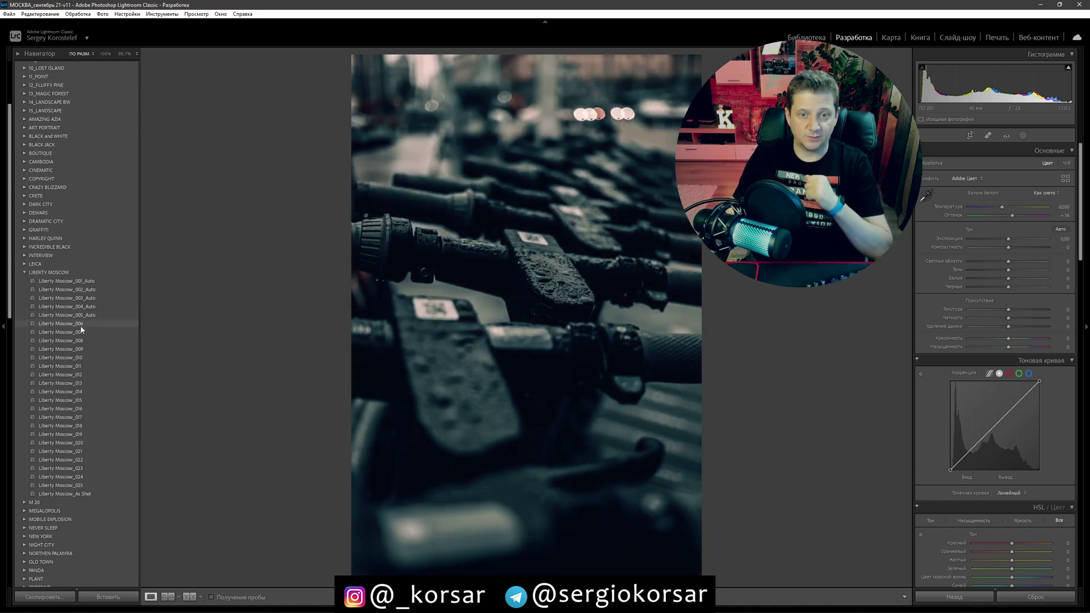
# Step: Apply Liberty Moscow_009, then set exposure to about +0.81, highlights -95, lower shadows, and lift blacks
pyautogui.click(79, 349)
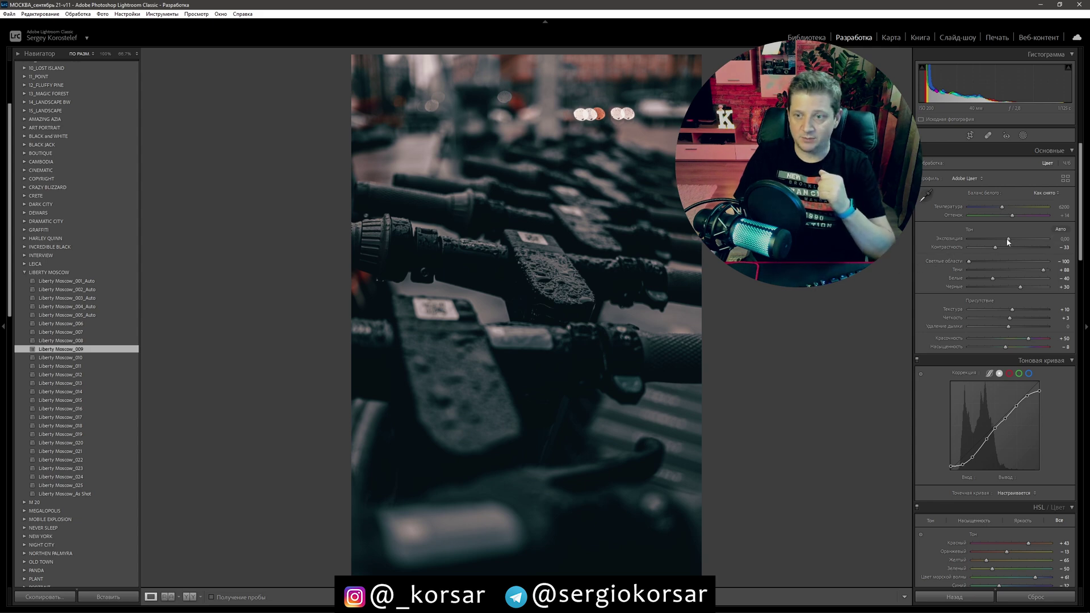
pyautogui.moveTo(1008, 242); pyautogui.dragTo(1016, 241)
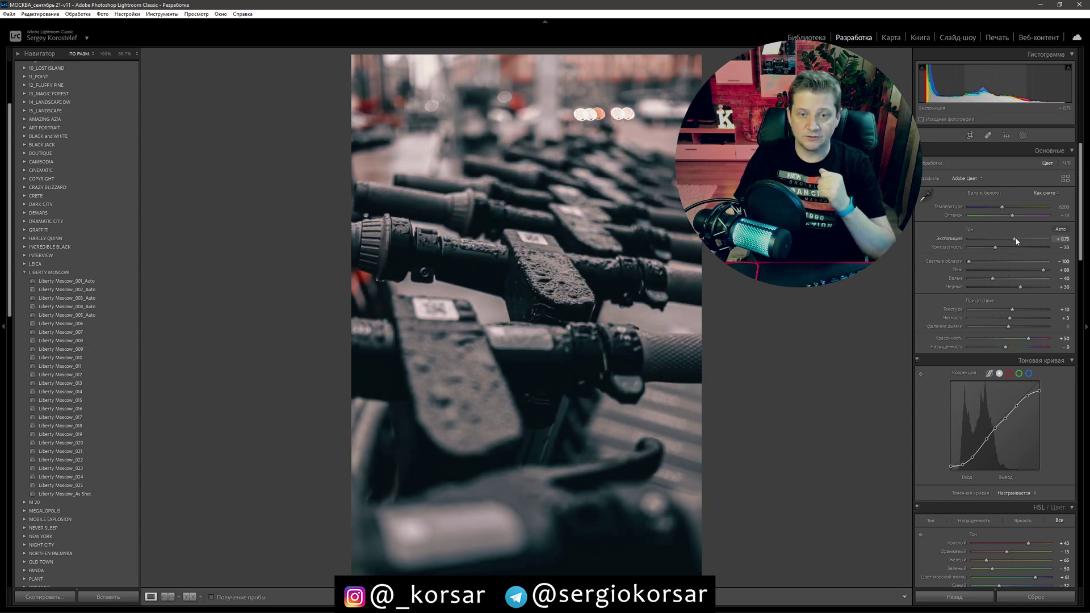
pyautogui.moveTo(1016, 241); pyautogui.dragTo(1018, 241)
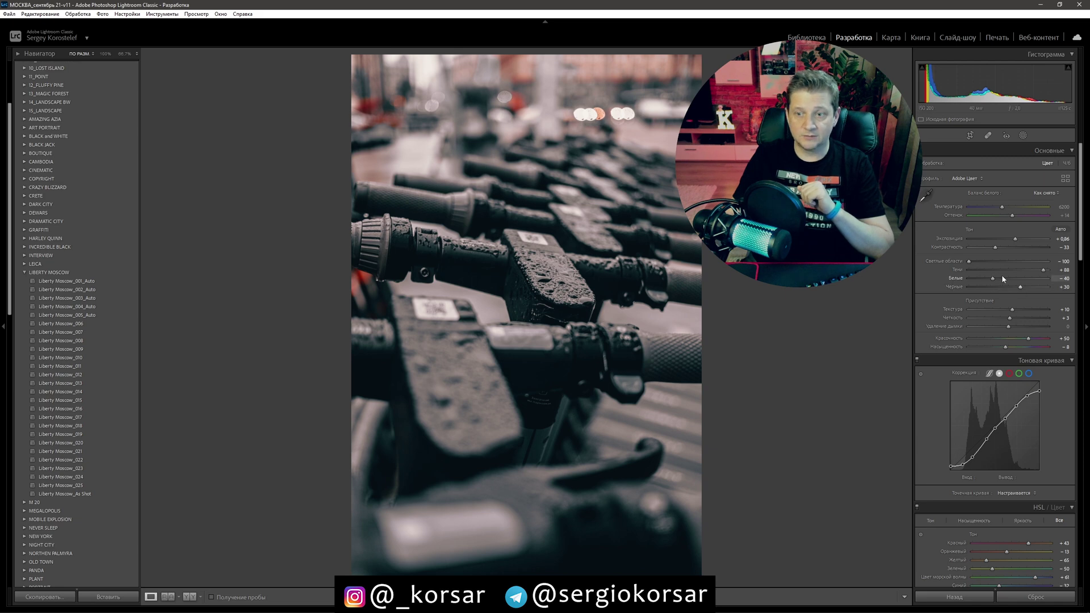
pyautogui.moveTo(969, 263); pyautogui.dragTo(1026, 288)
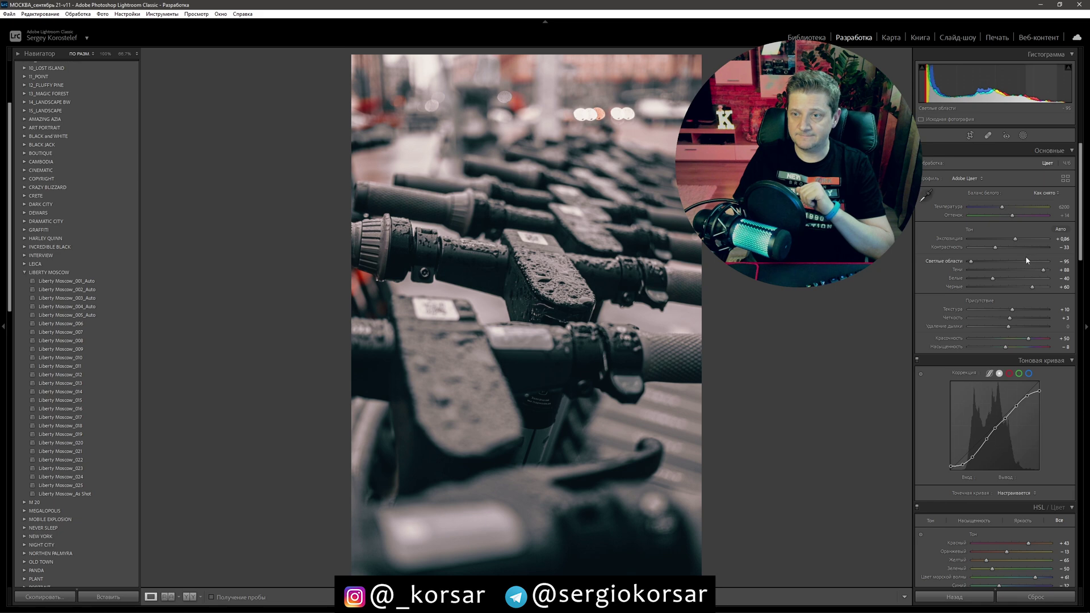
pyautogui.moveTo(1015, 238); pyautogui.dragTo(1033, 273)
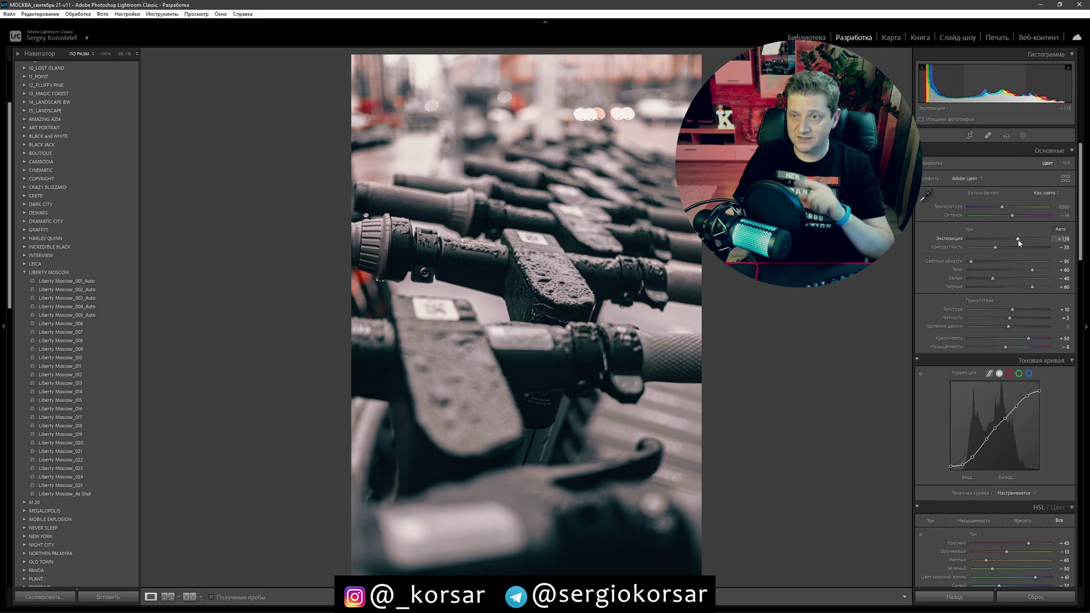
pyautogui.moveTo(1018, 243); pyautogui.dragTo(1016, 243)
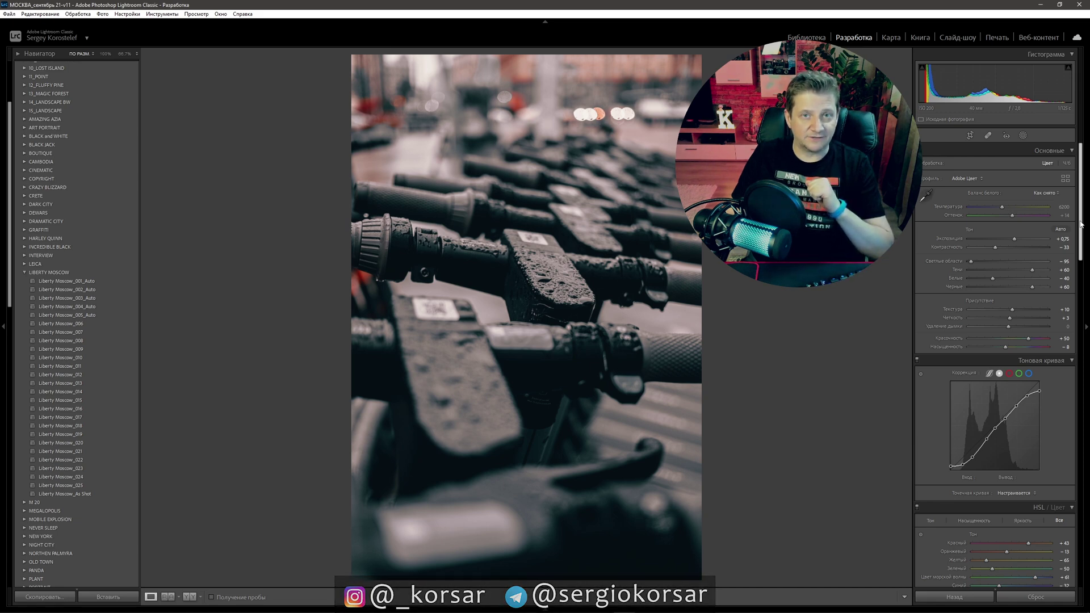
pyautogui.moveTo(1081, 224); pyautogui.dragTo(1082, 307)
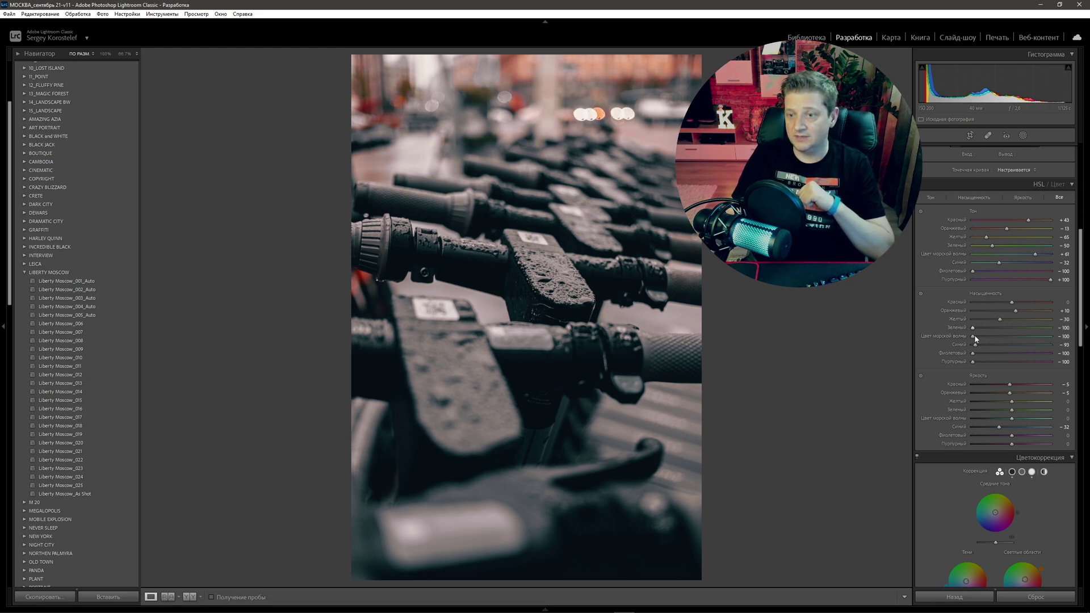
# Step: Raise HSL blue saturation to about +21 and shift blue hue to -19
pyautogui.moveTo(982, 347)
pyautogui.mouseDown()
pyautogui.moveTo(1018, 351)
pyautogui.moveTo(1002, 349)
pyautogui.mouseUp()
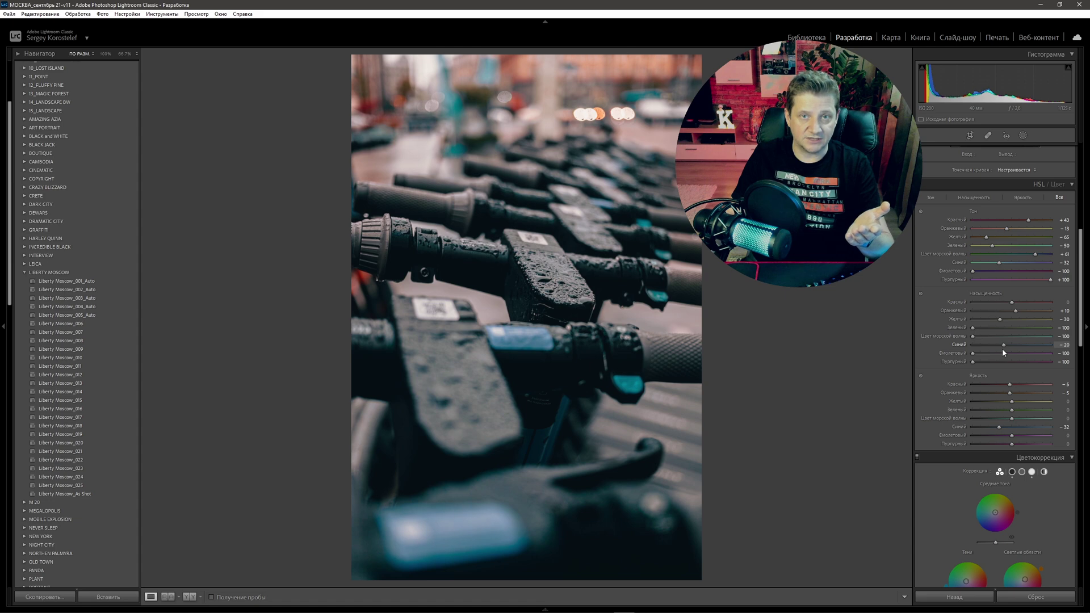
pyautogui.moveTo(998, 264); pyautogui.dragTo(1004, 264)
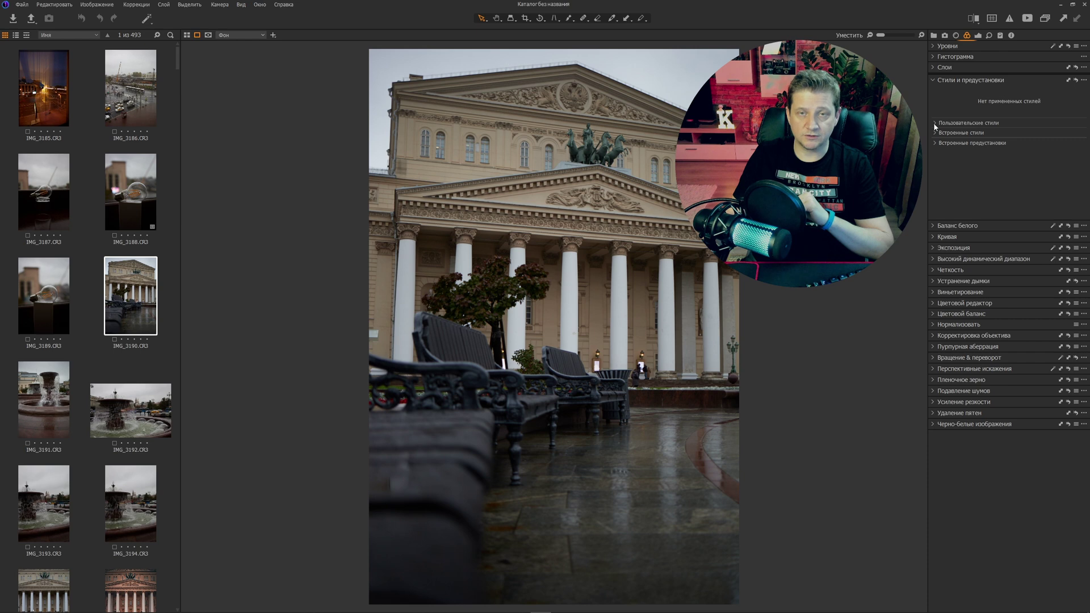
# Step: Expand User Styles and the SOLAR JORNEY set (Sunny City_002, Sunny City_003), then open the styles options menu
pyautogui.click(935, 123)
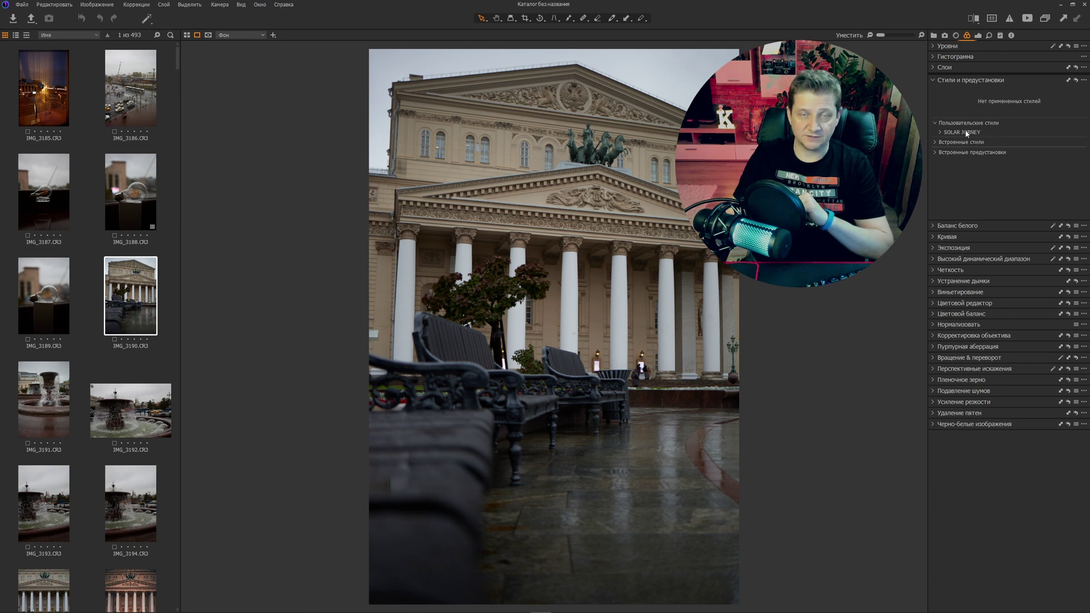
pyautogui.click(940, 133)
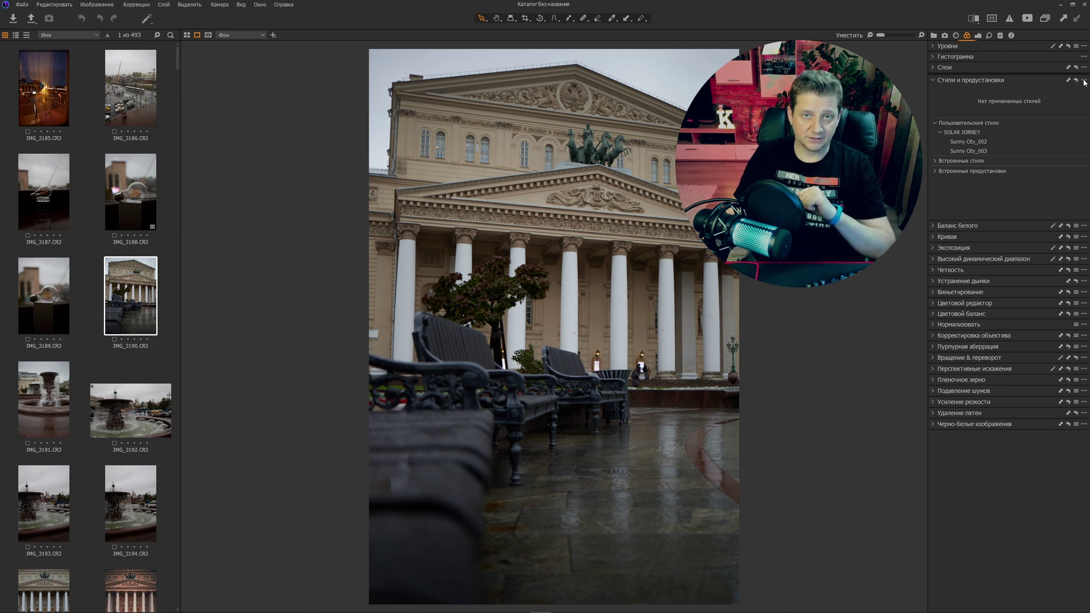
pyautogui.click(1083, 81)
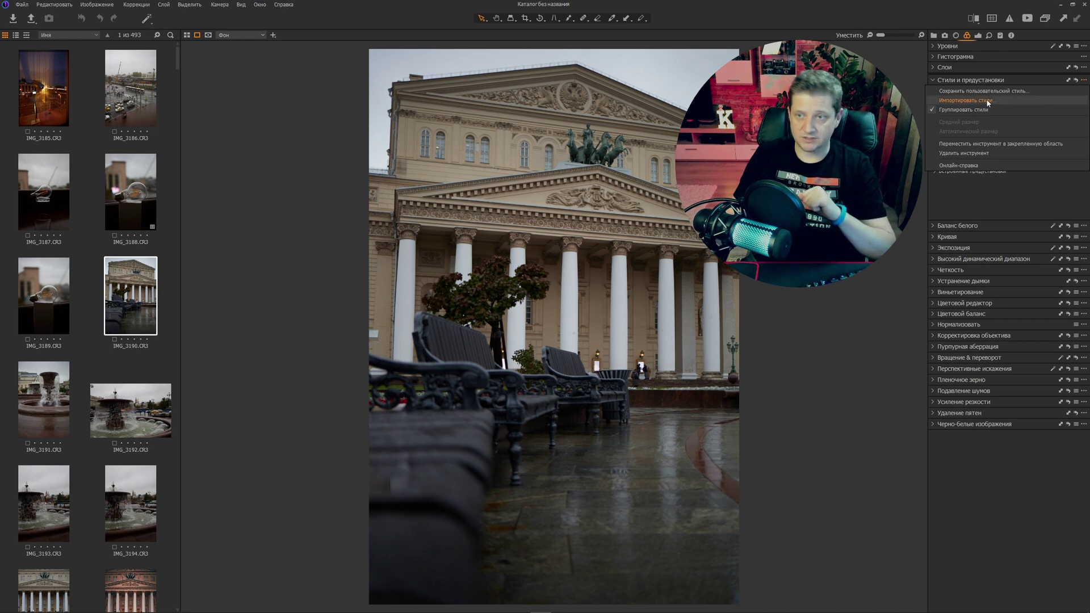
pyautogui.click(987, 101)
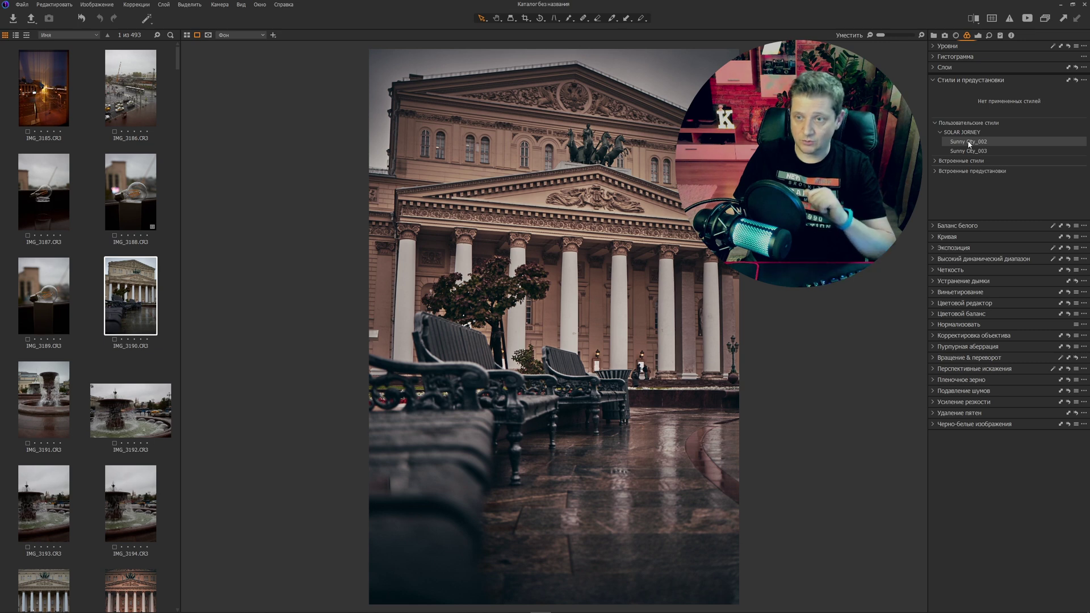
pyautogui.click(1084, 80)
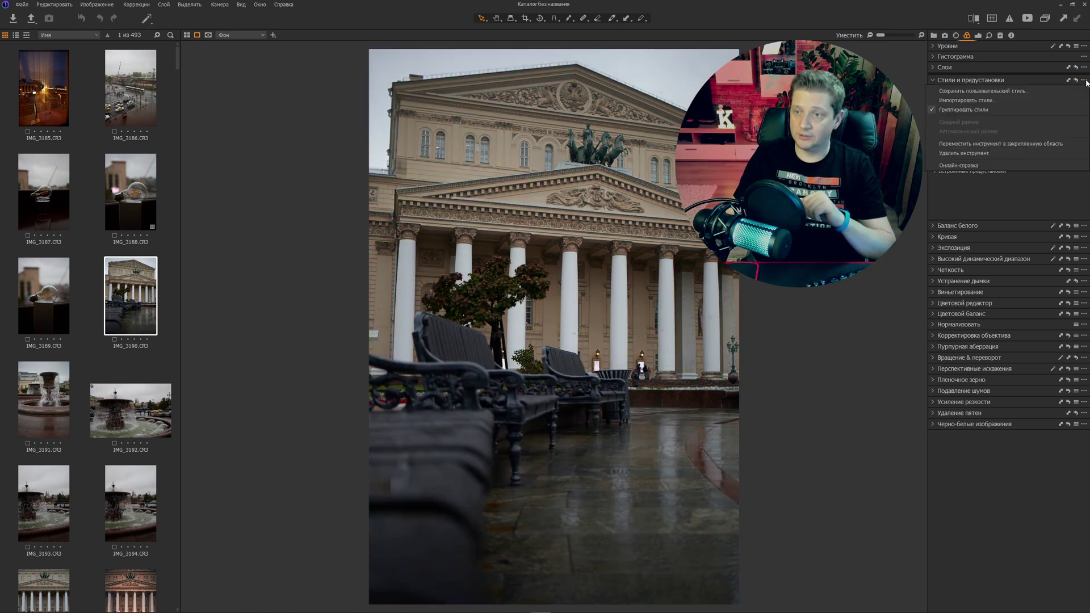
# Step: Read the CaptureOne\Styles50 folder path via Save User Style, cancel, and close Capture One
pyautogui.click(985, 91)
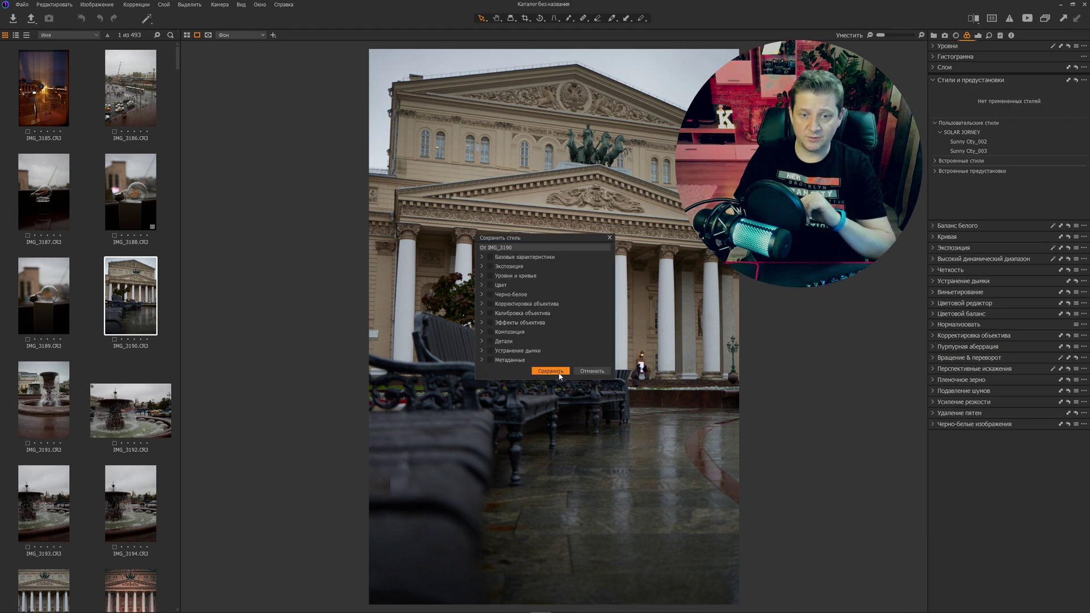
pyautogui.click(550, 371)
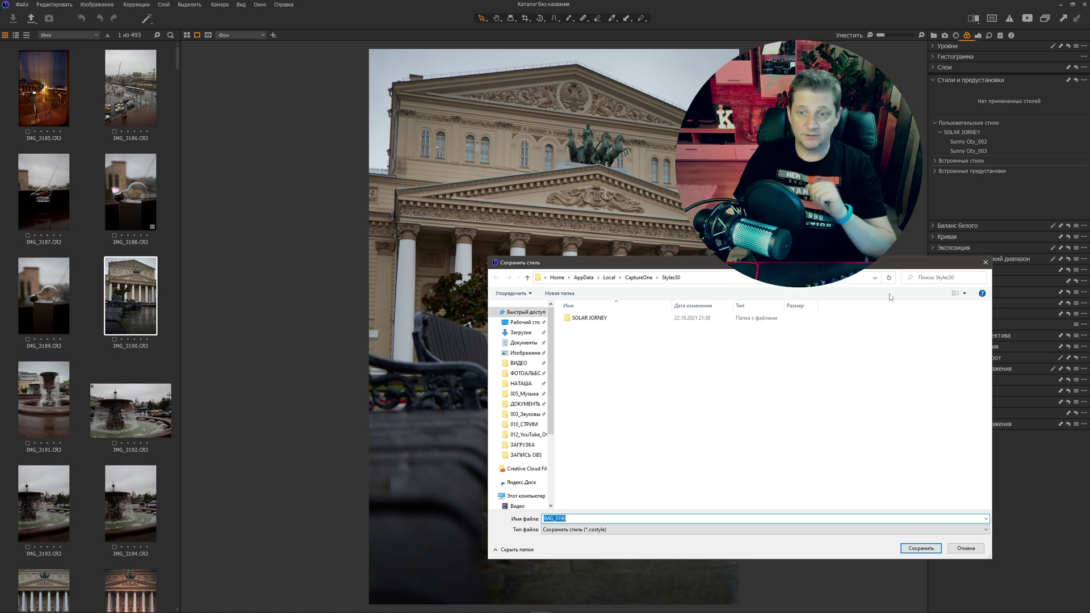
pyautogui.click(875, 278)
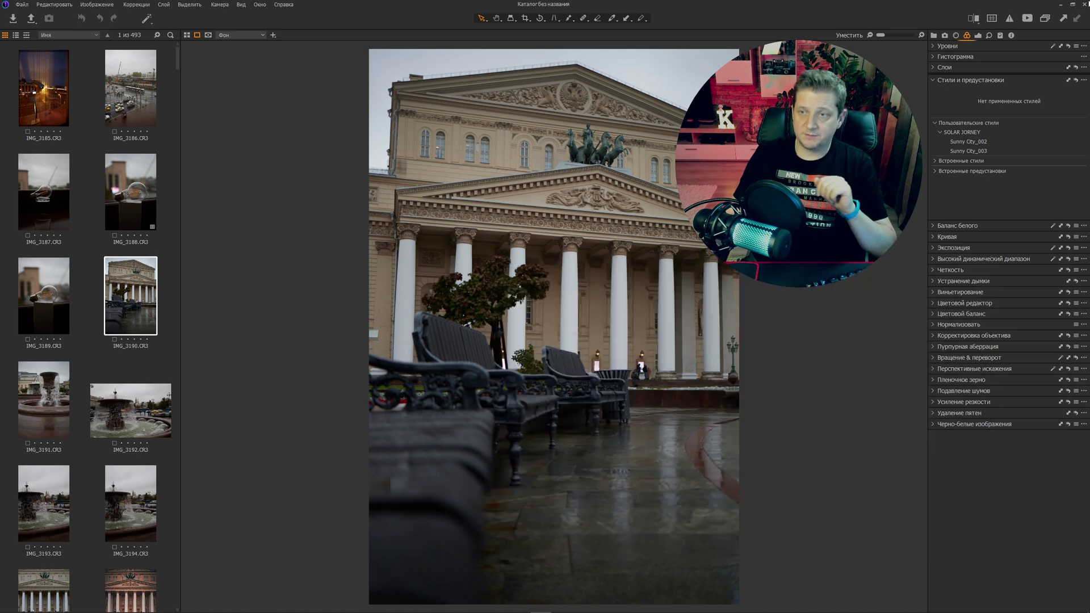
pyautogui.press('Escape')
pyautogui.click(1085, 4)
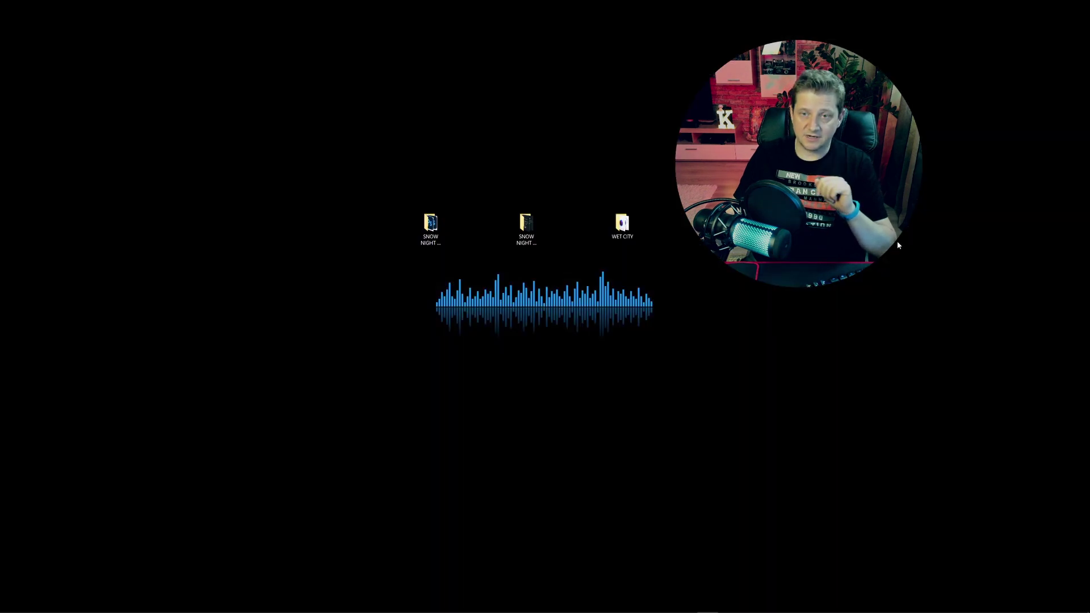
# Step: Move the WET CITY folder into the Styles50 folder in File Explorer and relaunch Capture One
pyautogui.press('super+e')
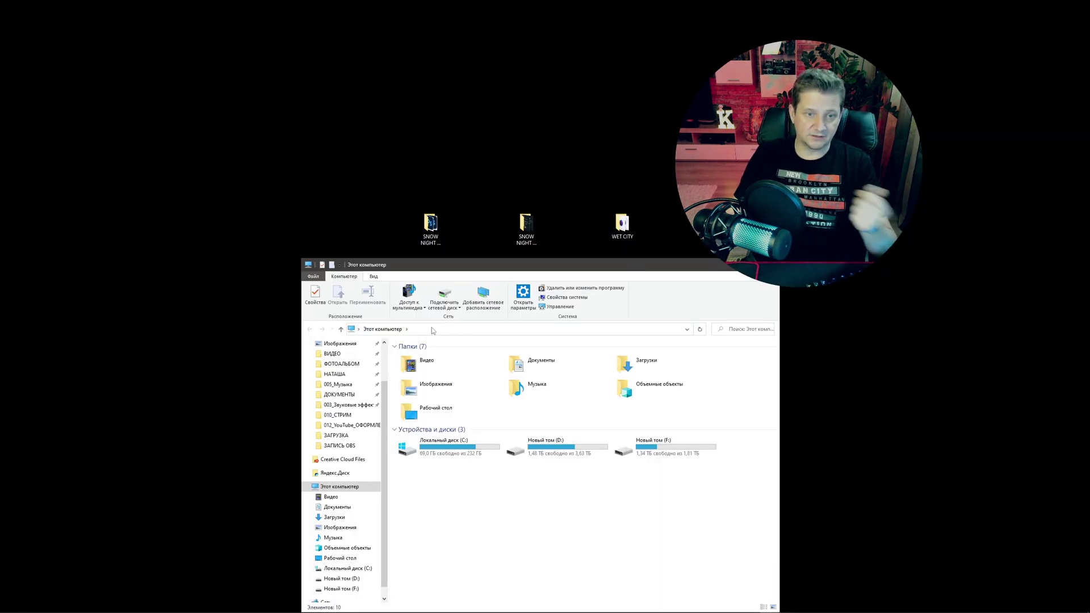
pyautogui.click(431, 328)
pyautogui.hotkey('ctrl', 'v')
pyautogui.press('Return')
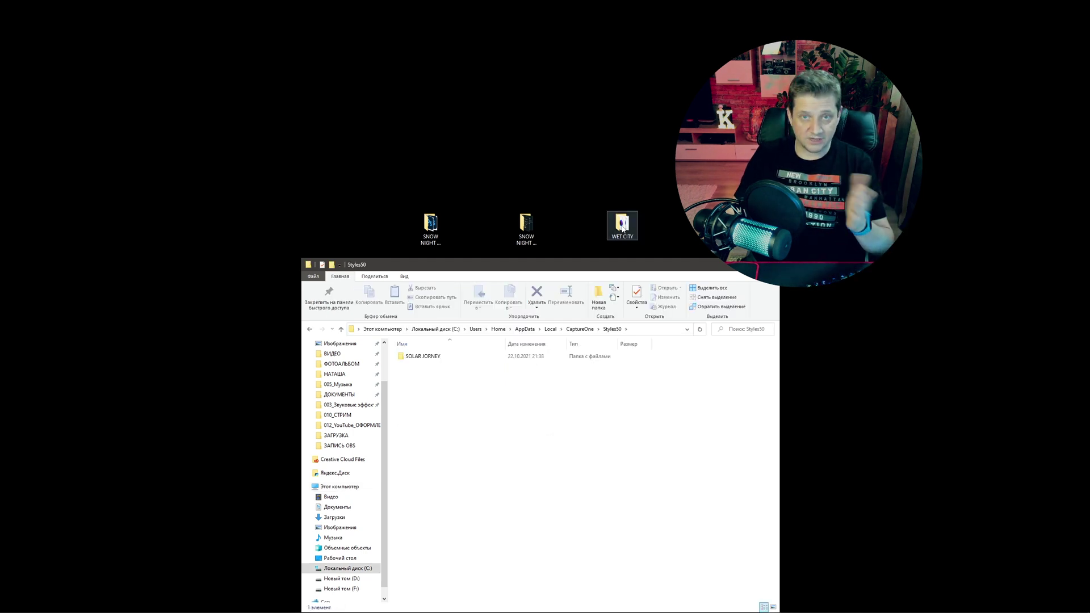
pyautogui.moveTo(622, 227); pyautogui.dragTo(476, 437)
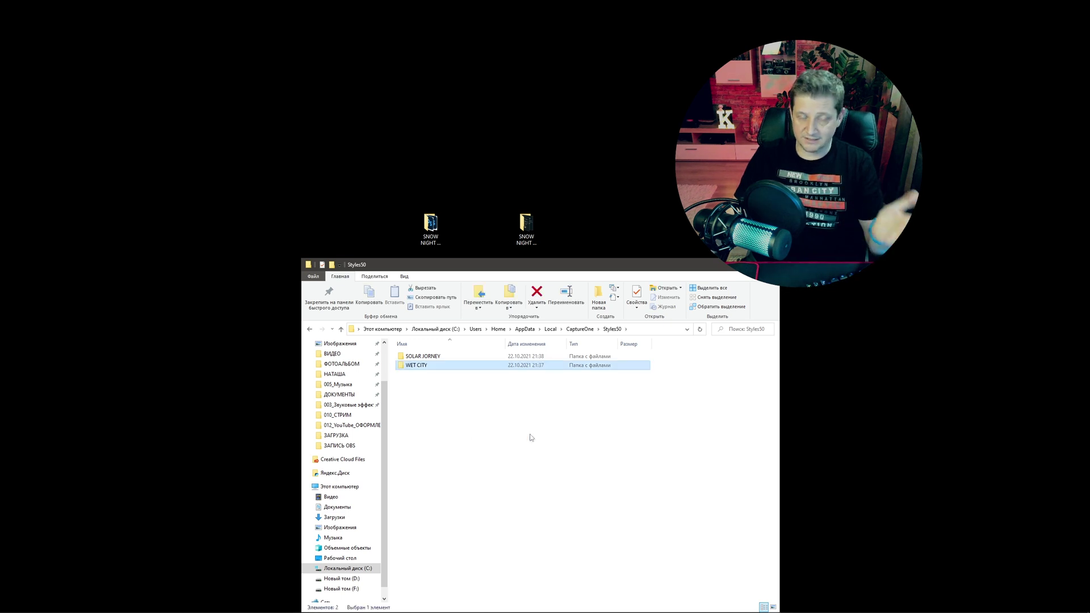
pyautogui.moveTo(540, 605)
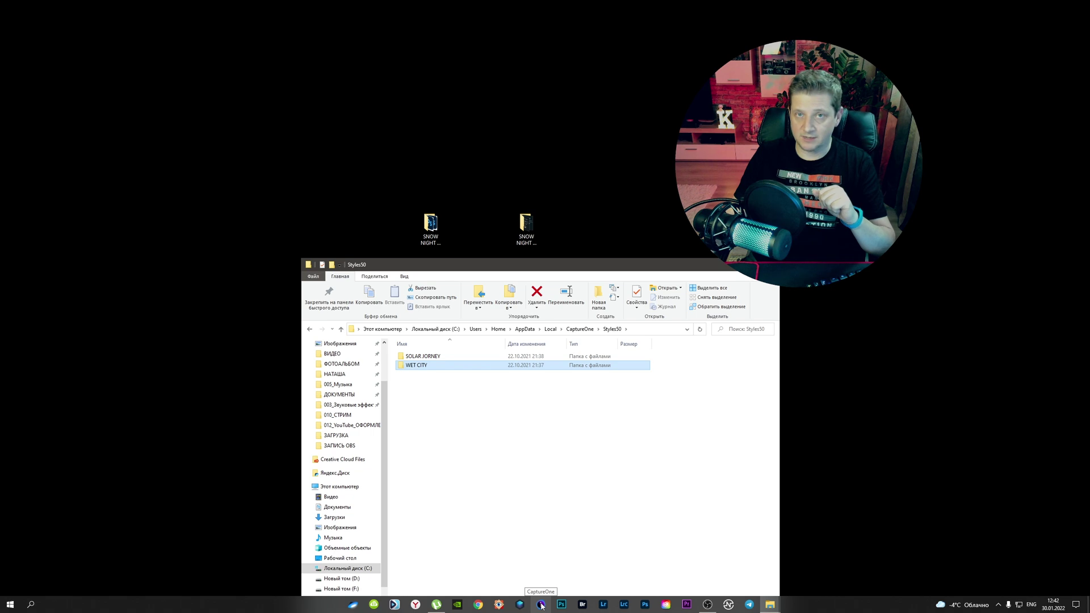
pyautogui.click(541, 605)
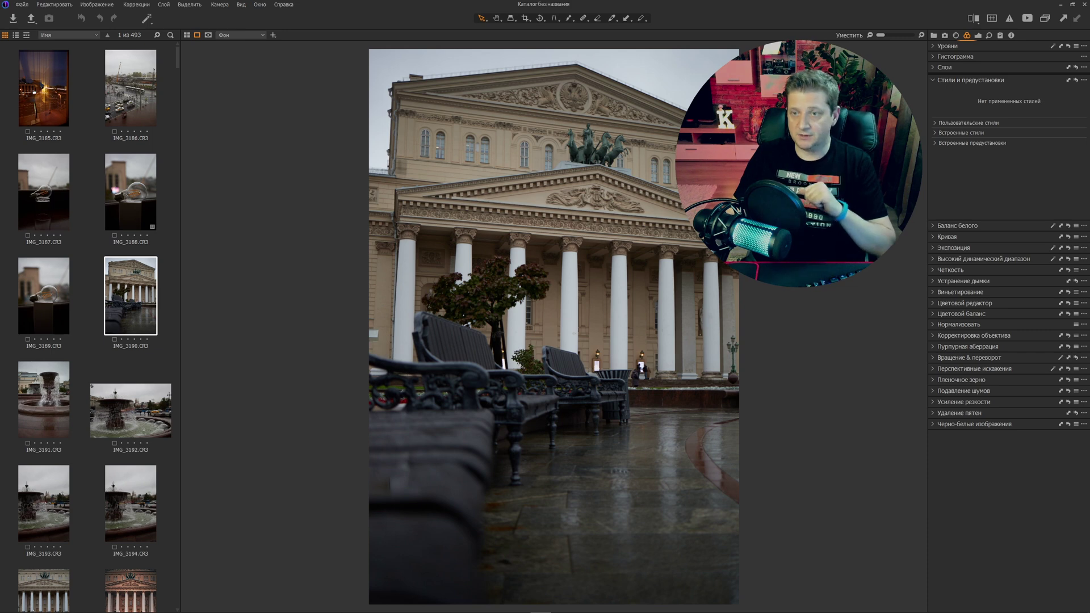
# Step: Expand User Styles and the WET CITY set showing 00_Как снято and City_001–City_014
pyautogui.click(935, 123)
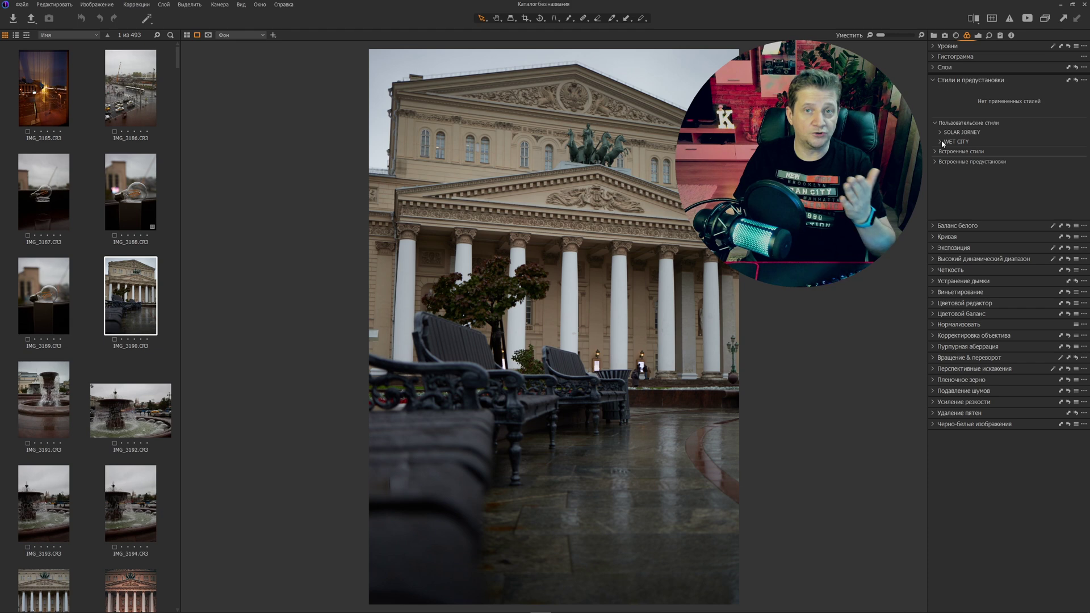
pyautogui.click(941, 141)
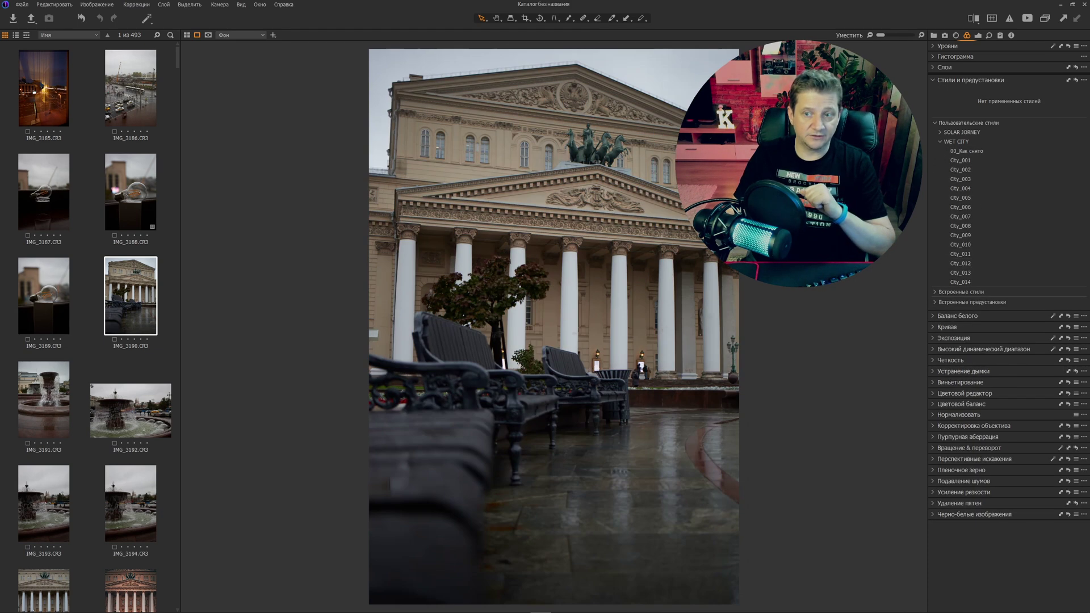